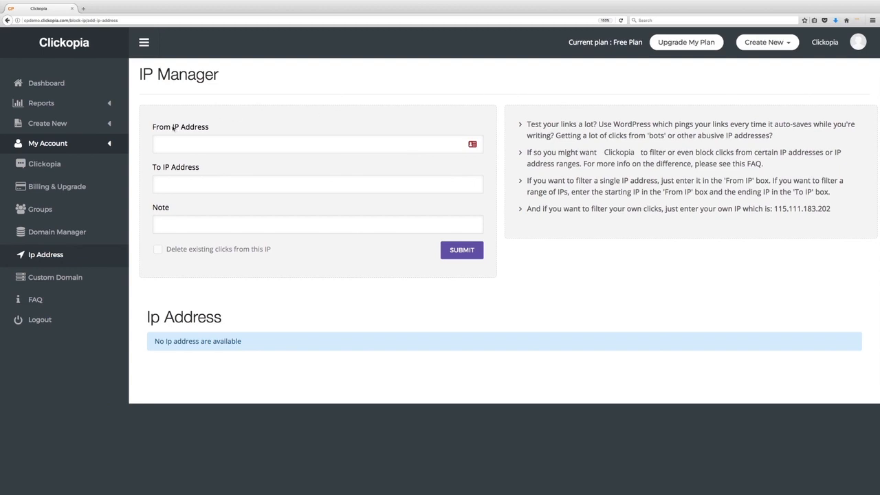
Open the form for creating a new tracking link
{"action": "left_click", "coordinate": [94, 128]}
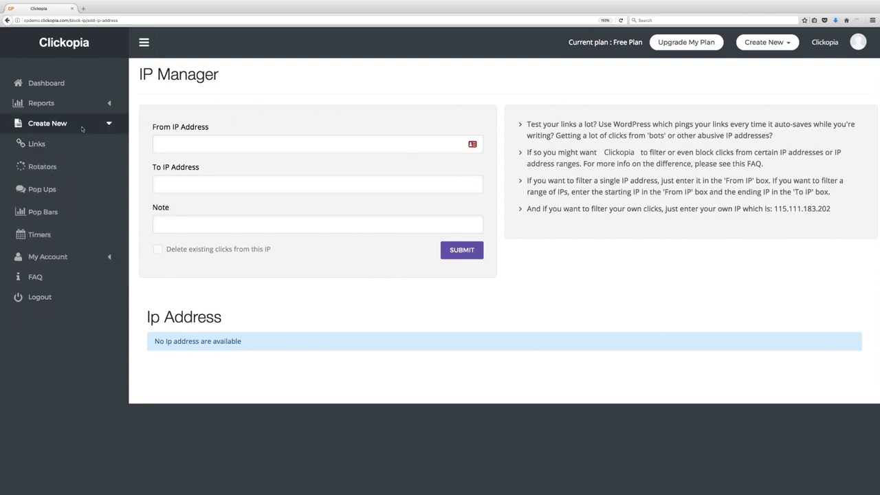
{"action": "left_click", "coordinate": [761, 44]}
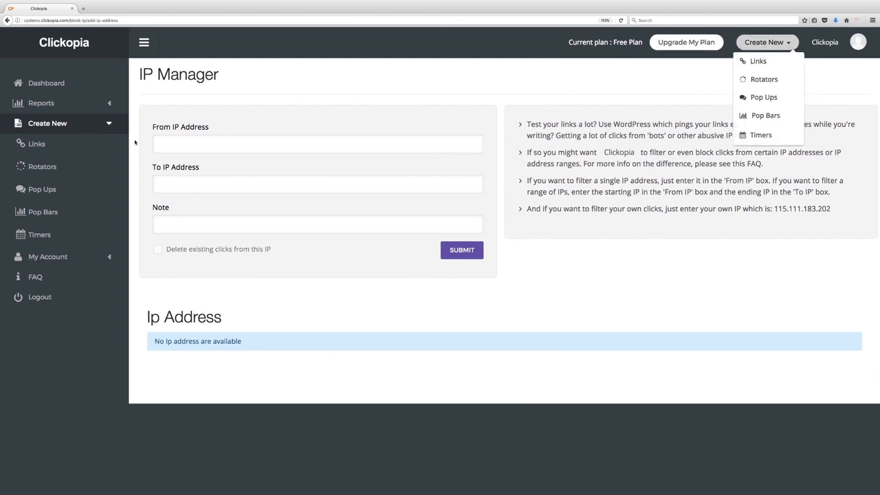
{"action": "left_click", "coordinate": [63, 147]}
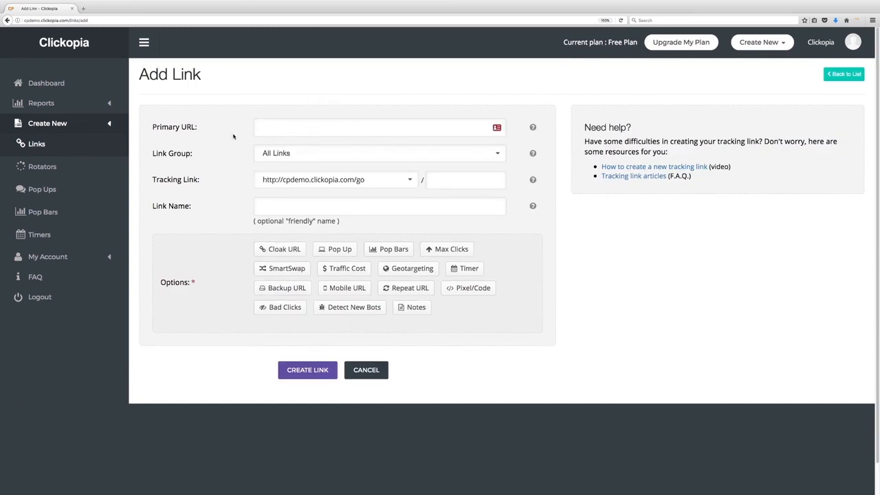
{"action": "triple_click", "coordinate": [184, 128]}
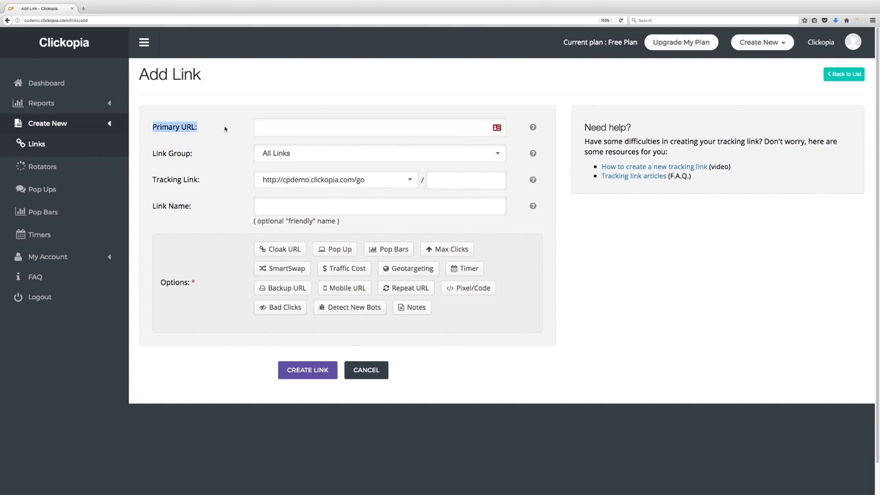
{"action": "left_click", "coordinate": [270, 131]}
{"action": "type", "text": "htt"}
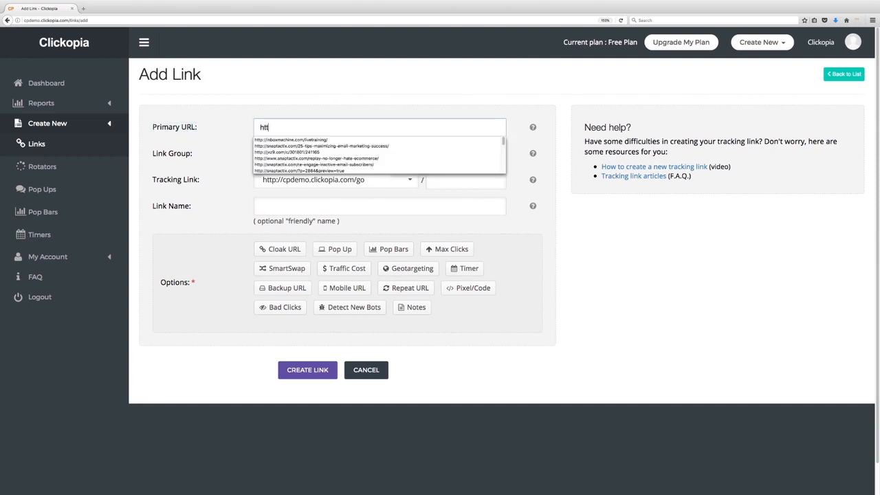
{"action": "type", "text": "p://google.com"}
{"action": "key", "text": "Tab"}
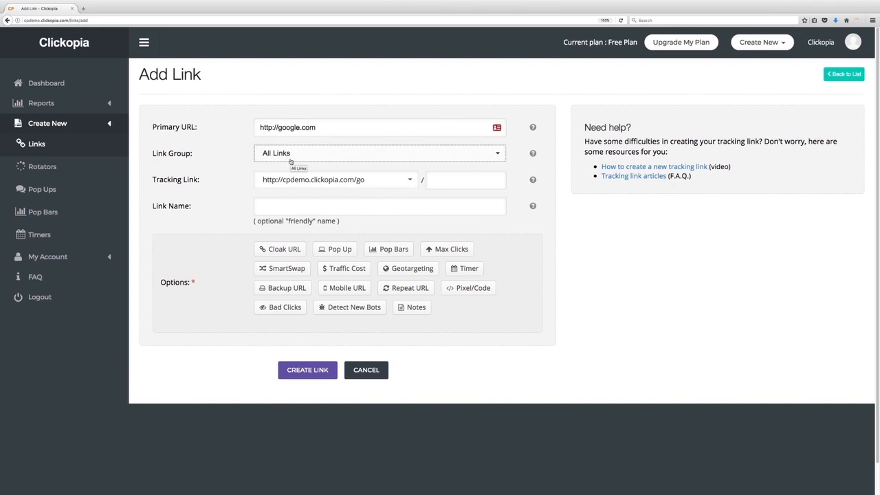
{"action": "left_click", "coordinate": [291, 161]}
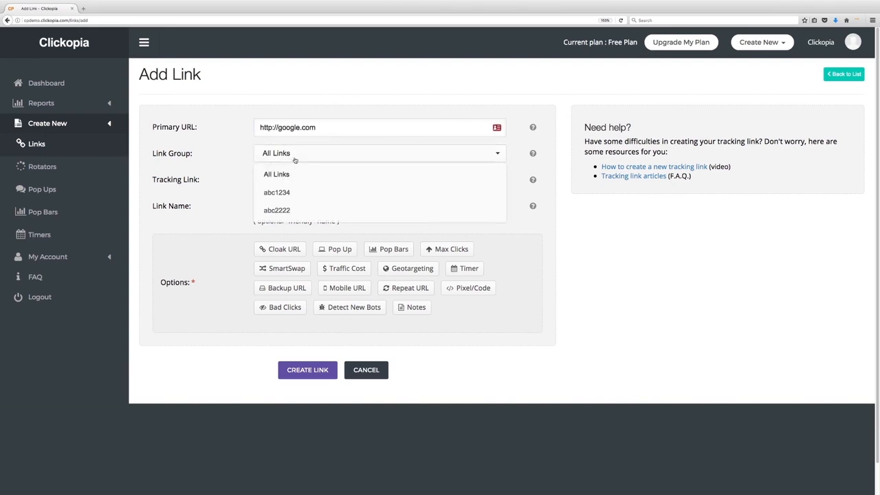
{"action": "left_click", "coordinate": [291, 193]}
{"action": "left_click", "coordinate": [466, 182]}
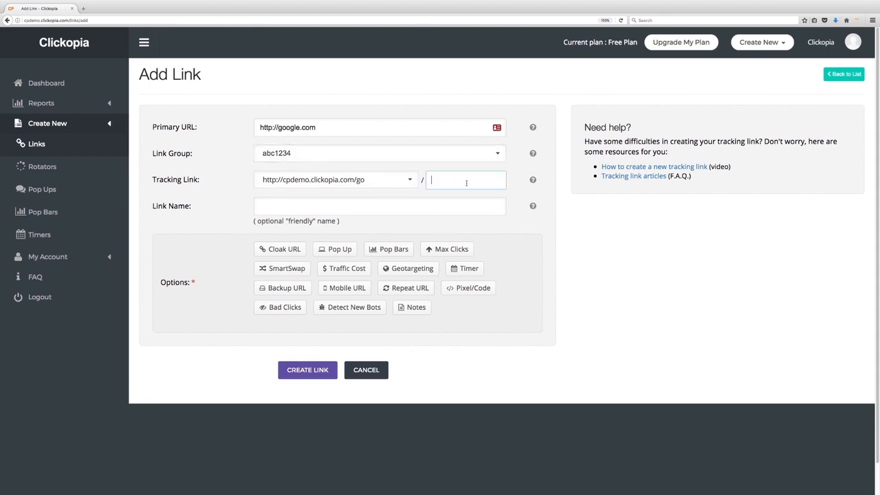
{"action": "left_click", "coordinate": [355, 186]}
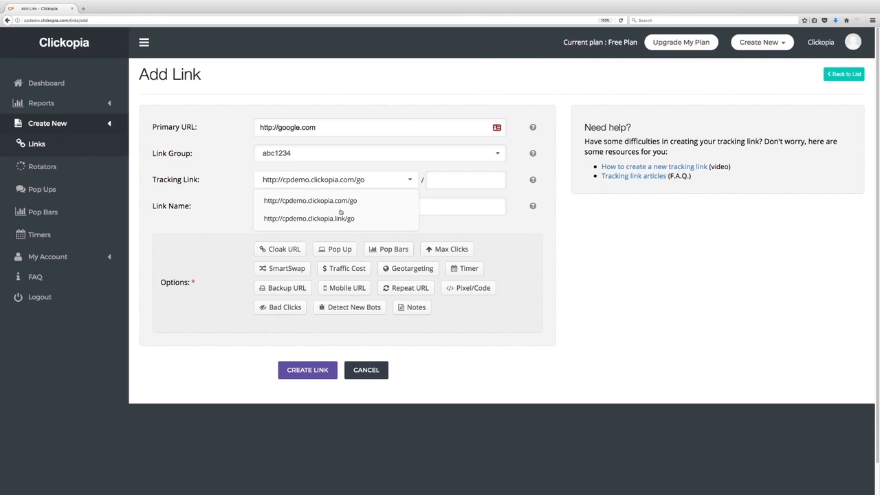
{"action": "left_click", "coordinate": [250, 194]}
{"action": "left_click", "coordinate": [444, 176]}
{"action": "type", "text": "abc12345"}
{"action": "key", "text": "BackSpace"}
Name the link Demo Link Tracker
{"action": "key", "text": "Tab"}
{"action": "type", "text": "Demo Link "}
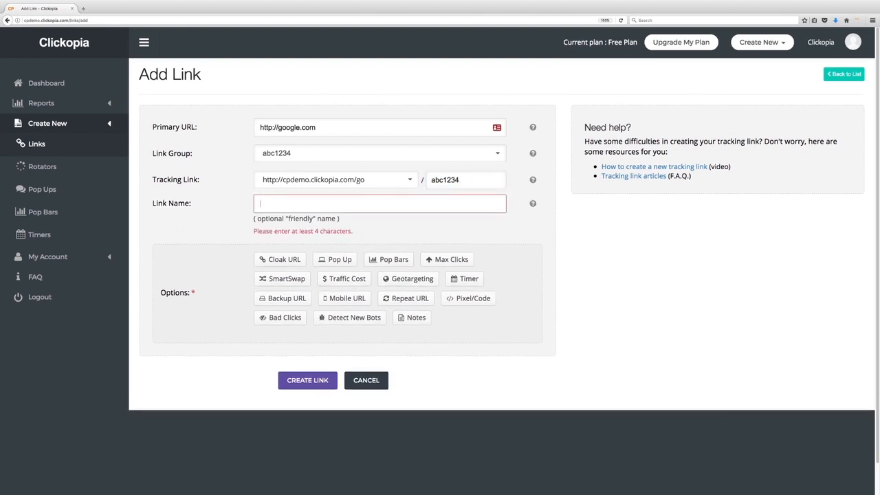
{"action": "type", "text": "Tracker"}
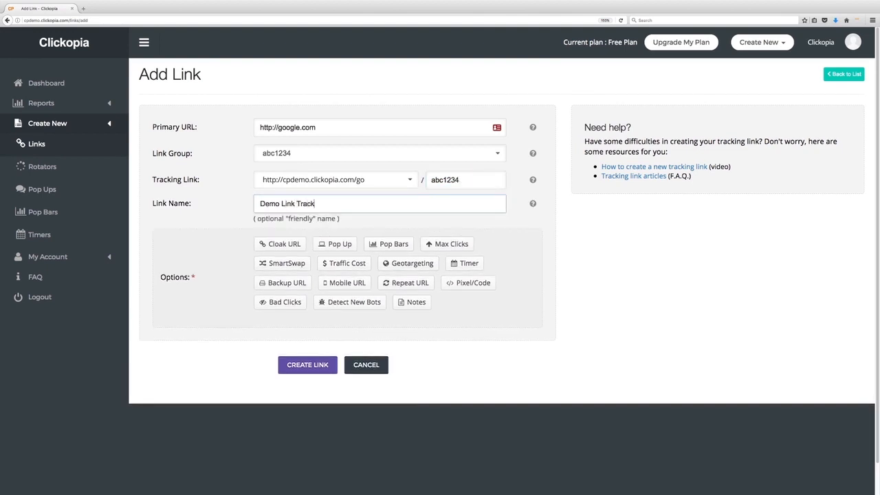
{"action": "triple_click", "coordinate": [178, 210]}
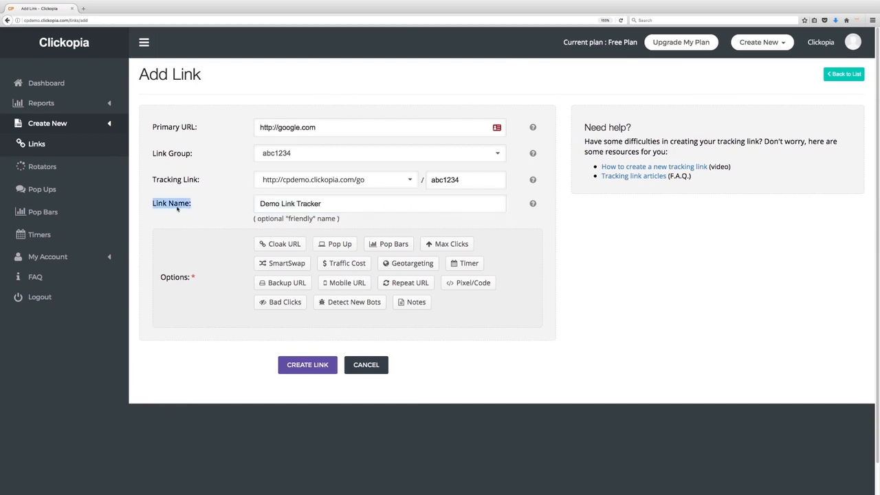
{"action": "left_click", "coordinate": [253, 217]}
Add the Cloak URL option to the link and turn link cloaking on
{"action": "scroll", "coordinate": [234, 235], "scroll_direction": "down", "scroll_amount": 1}
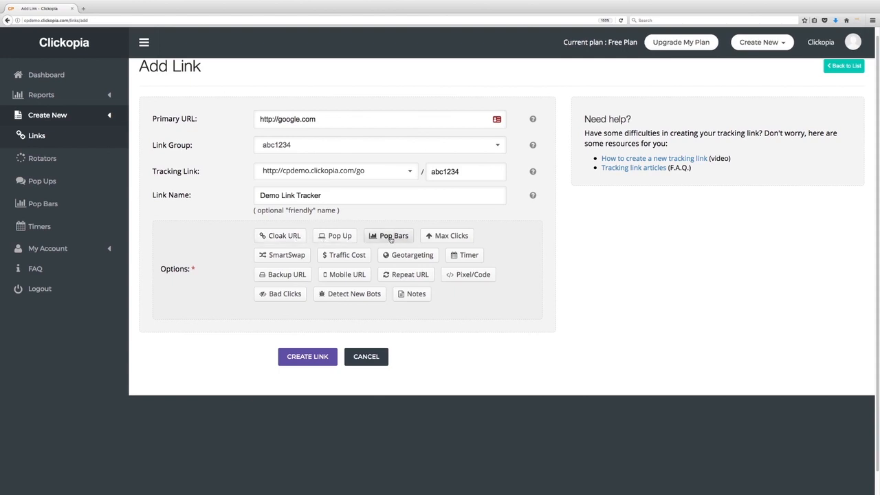
{"action": "left_click", "coordinate": [282, 235]}
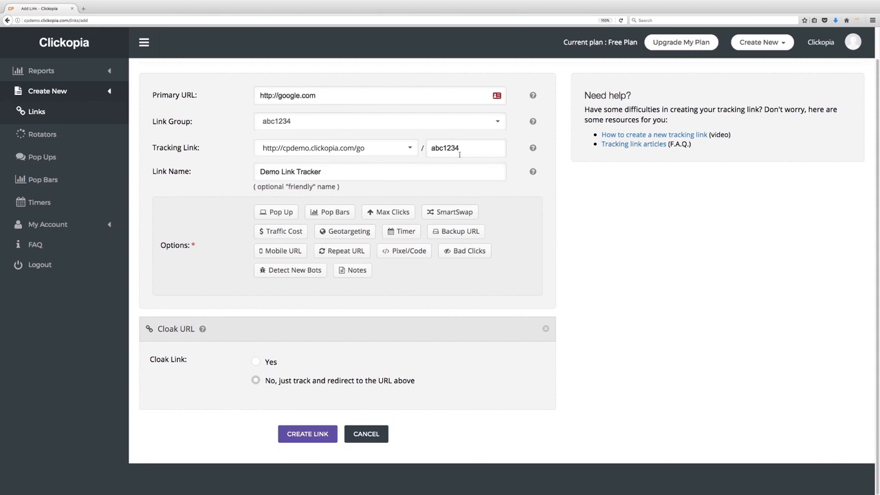
{"action": "left_click", "coordinate": [256, 362]}
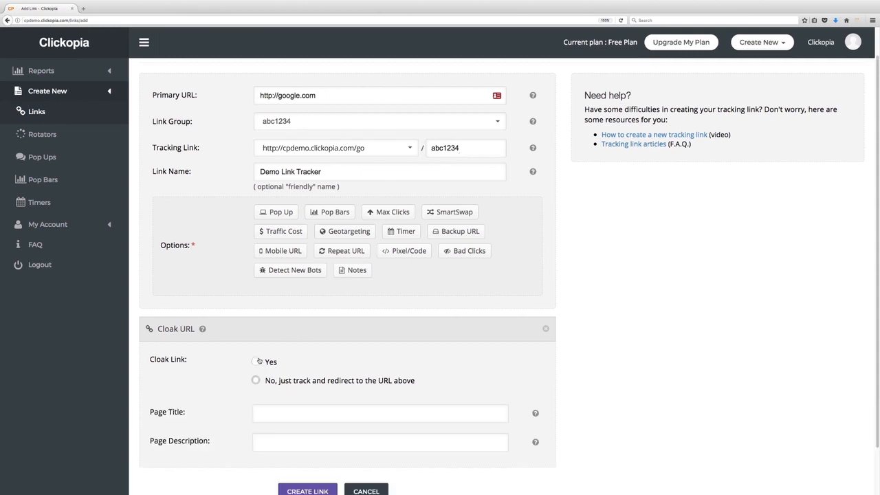
{"action": "scroll", "coordinate": [303, 383], "scroll_direction": "down", "scroll_amount": 1}
{"action": "scroll", "coordinate": [303, 383], "scroll_direction": "up", "scroll_amount": 3}
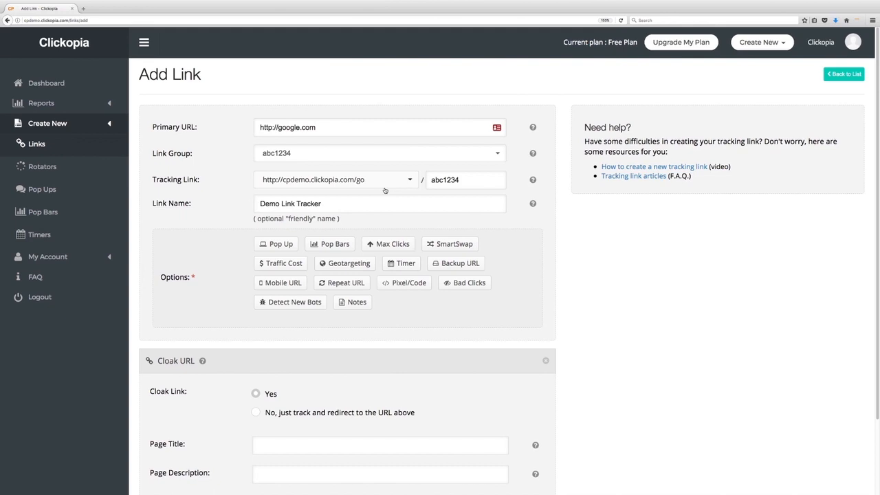
Enter a page title and the page description abc123455 for the cloaked link, and remove the Cloak URL option
{"action": "scroll", "coordinate": [318, 306], "scroll_direction": "down", "scroll_amount": 2}
{"action": "left_click", "coordinate": [320, 358]}
{"action": "type", "text": "Jimmy a demo"}
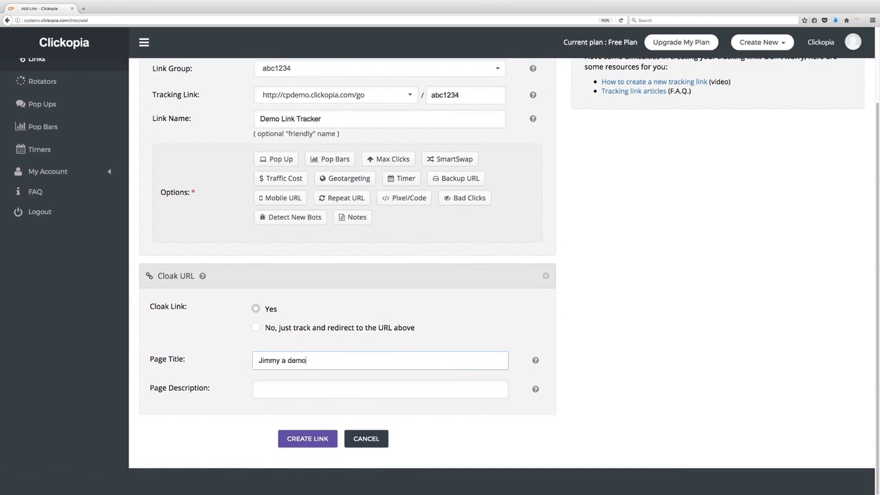
{"action": "key", "text": "Tab"}
{"action": "type", "text": "avc"}
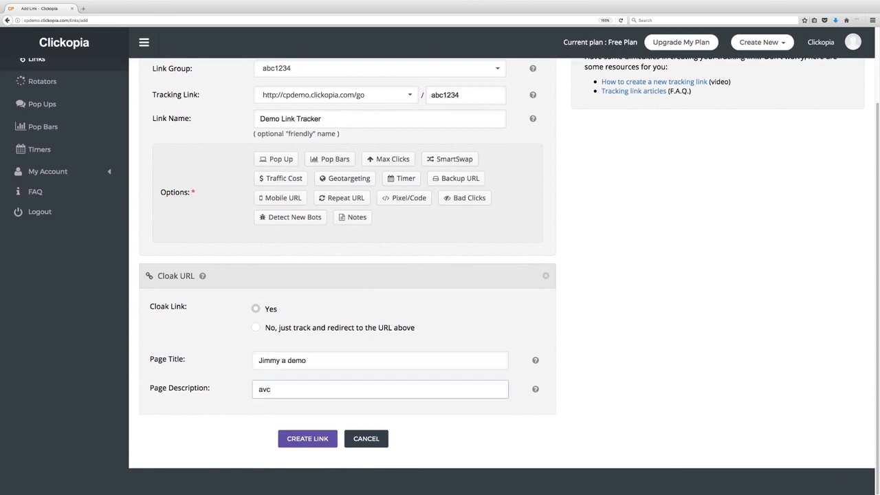
{"action": "key", "text": "BackSpace"}
{"action": "key", "text": "BackSpace"}
{"action": "type", "text": "bc123455"}
{"action": "left_click", "coordinate": [545, 275]}
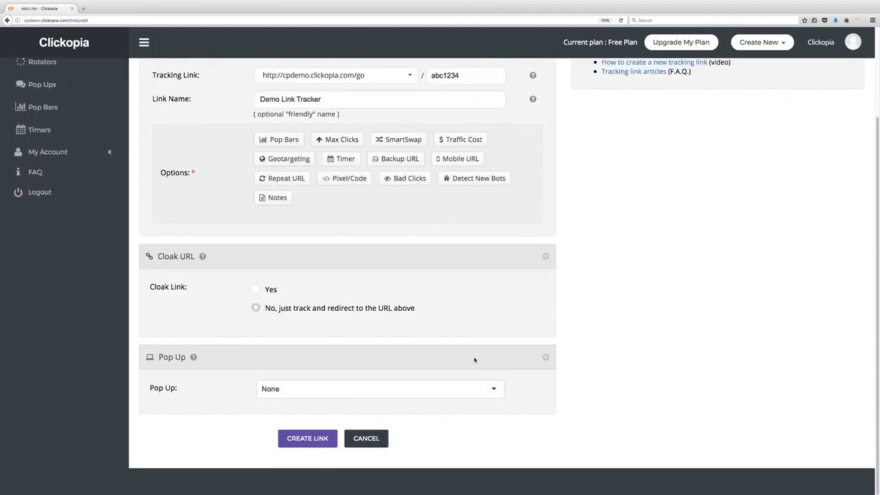
Check which pop-ups the Pop Up option offers, and remove the added option sections
{"action": "left_click", "coordinate": [462, 385]}
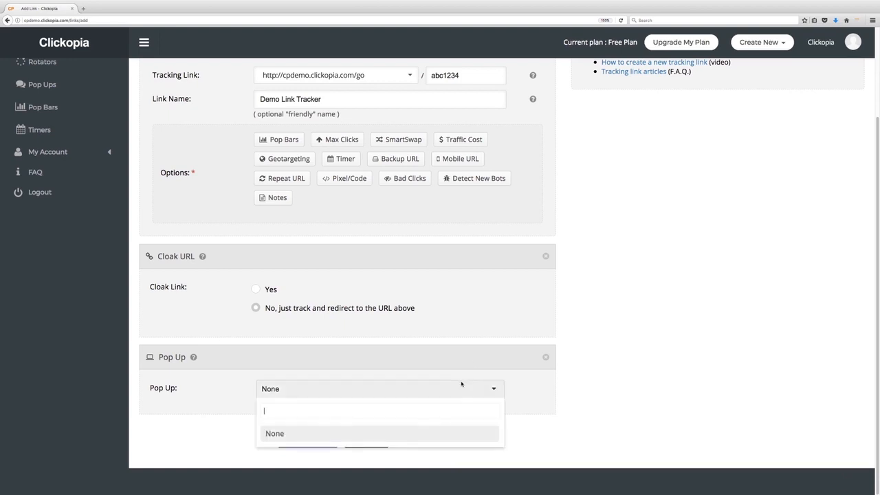
{"action": "left_click", "coordinate": [442, 355]}
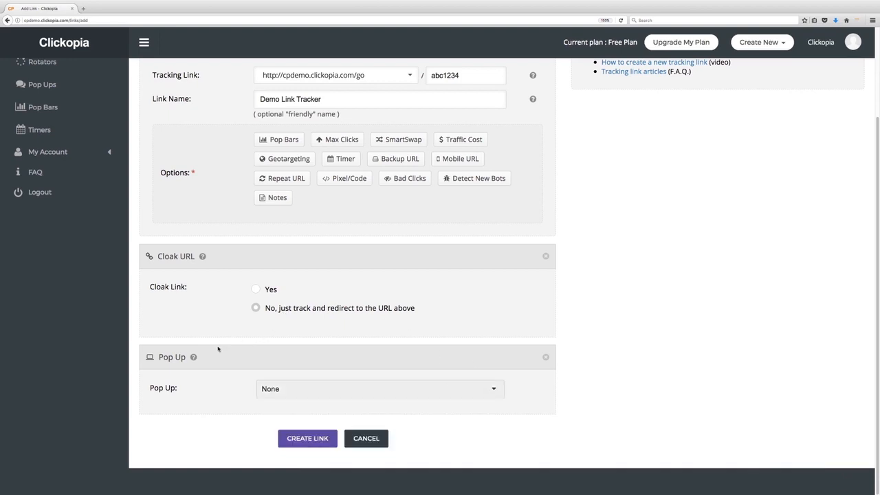
{"action": "left_click_drag", "start_coordinate": [164, 357], "coordinate": [188, 358]}
{"action": "mouse_move", "coordinate": [189, 359]}
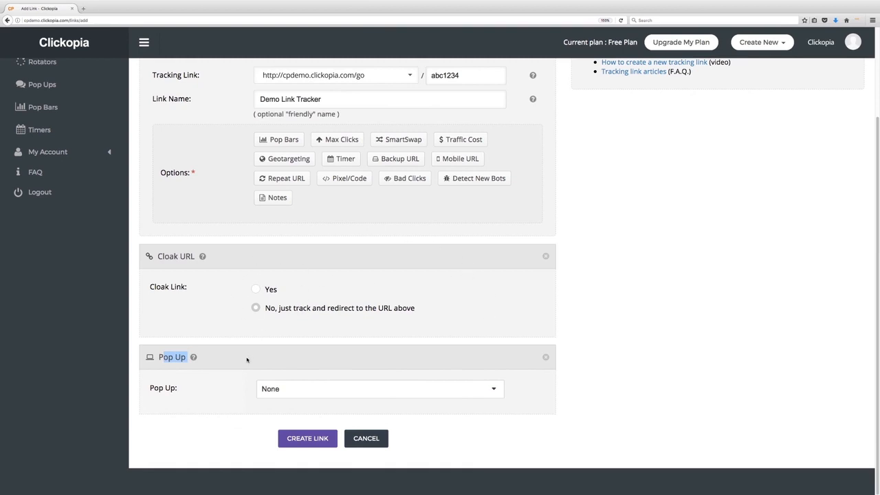
{"action": "left_click", "coordinate": [546, 258]}
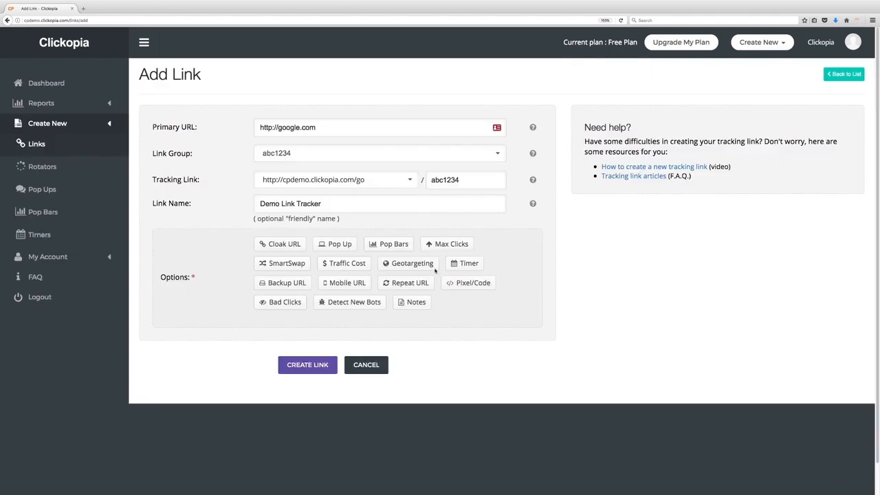
Add the Pop Bars option, switch cloaking on and off again, and check the available pop bars
{"action": "left_click", "coordinate": [404, 243]}
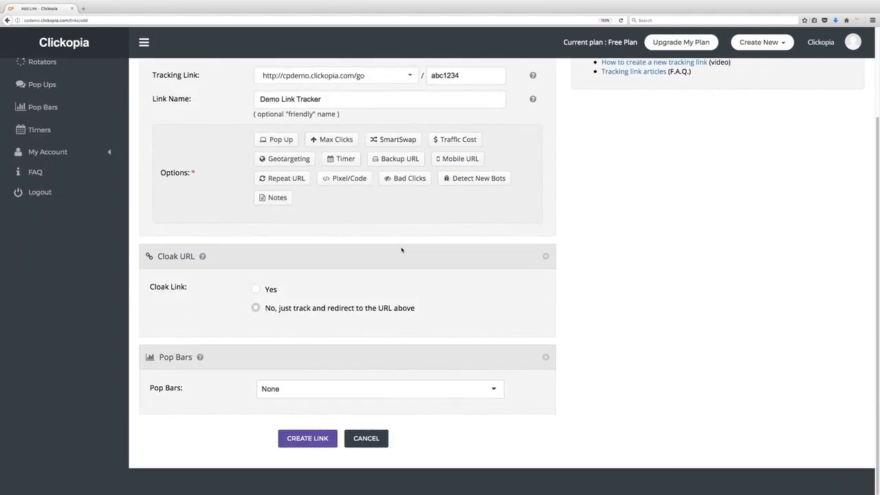
{"action": "left_click", "coordinate": [257, 290]}
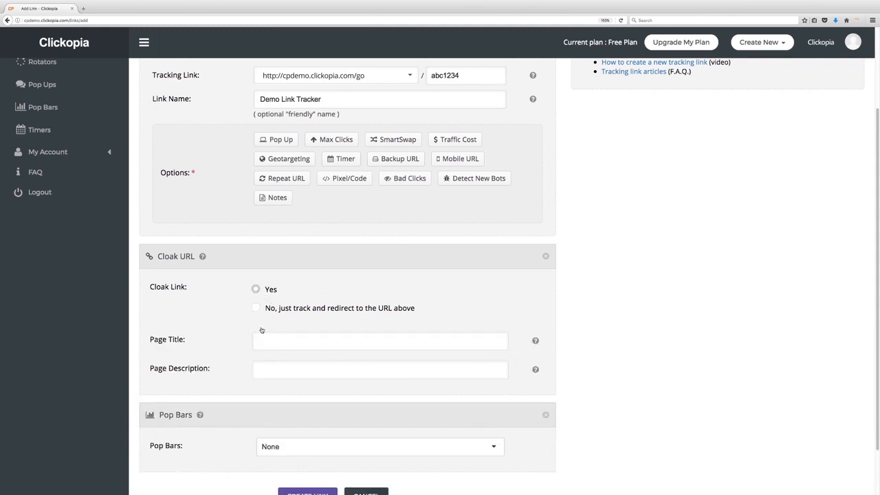
{"action": "left_click", "coordinate": [255, 308]}
{"action": "left_click", "coordinate": [306, 391]}
{"action": "left_click", "coordinate": [312, 391]}
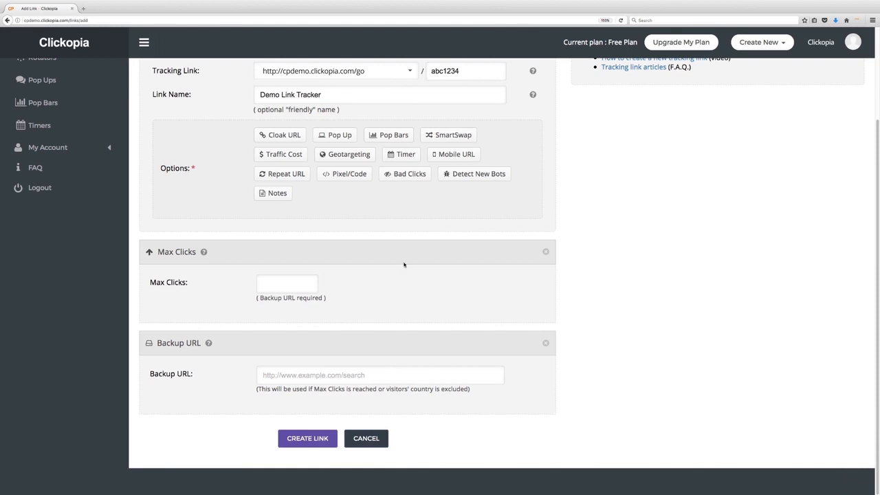
{"action": "left_click", "coordinate": [316, 281]}
{"action": "type", "text": "100"}
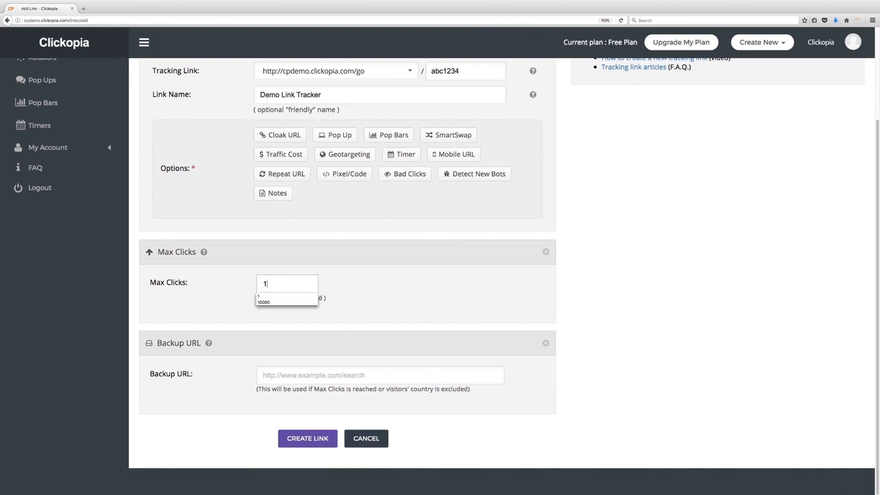
{"action": "key", "text": "Tab"}
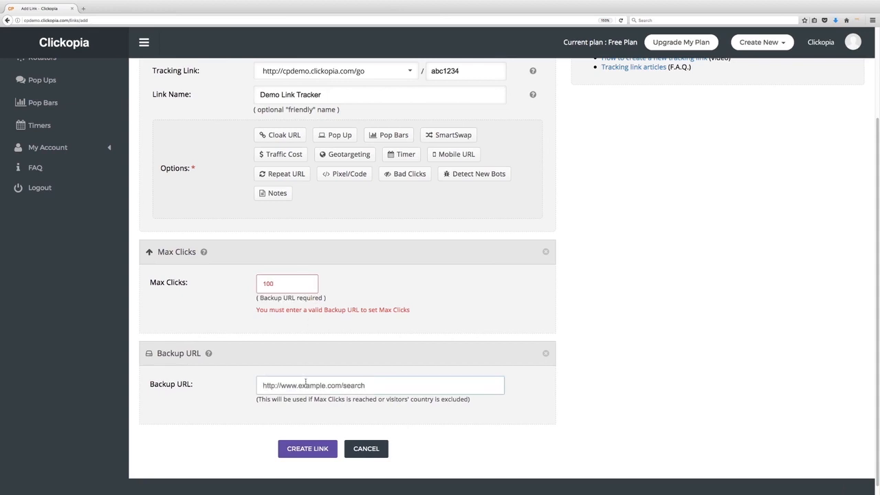
{"action": "left_click", "coordinate": [306, 383]}
{"action": "type", "text": "http://yahoo.co"}
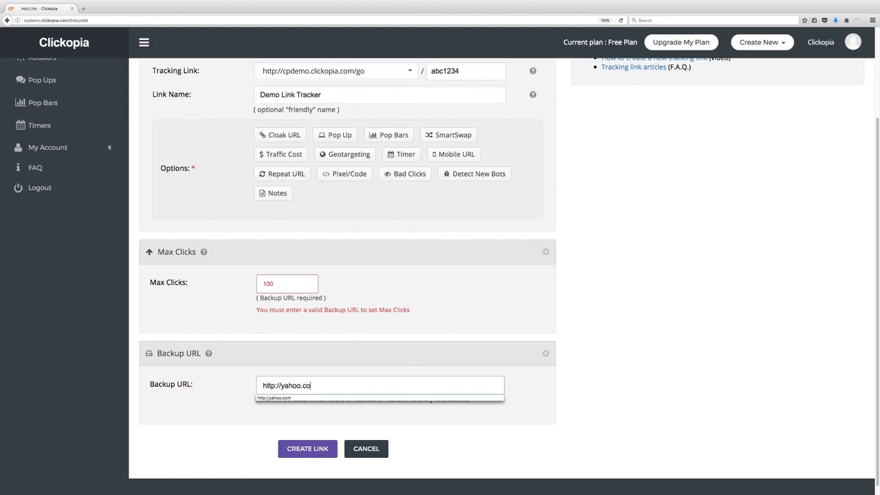
{"action": "type", "text": "m"}
Remove the Max Clicks and Backup URL options from the link
{"action": "scroll", "coordinate": [481, 352], "scroll_direction": "up", "scroll_amount": 3}
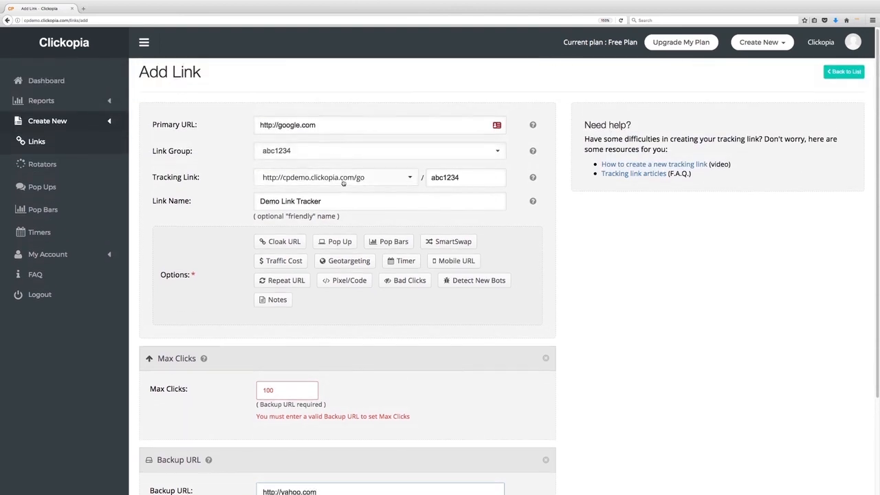
{"action": "scroll", "coordinate": [362, 353], "scroll_direction": "down", "scroll_amount": 3}
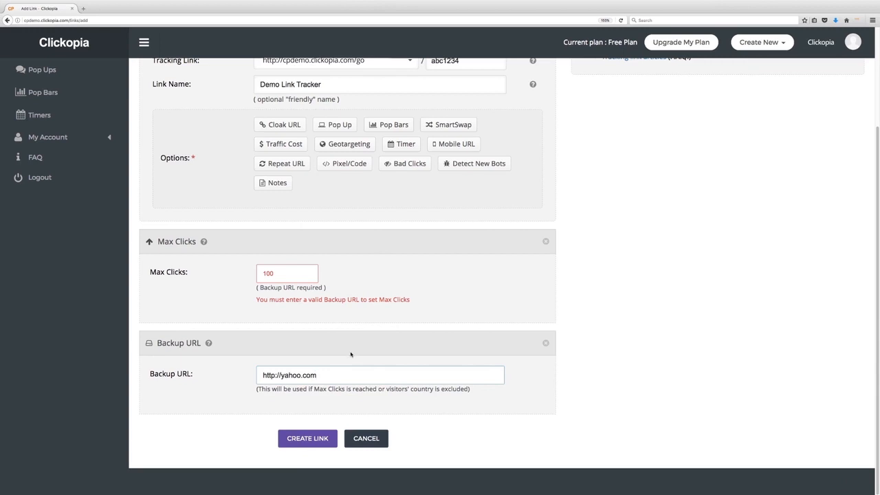
{"action": "left_click", "coordinate": [546, 242]}
{"action": "left_click", "coordinate": [546, 245]}
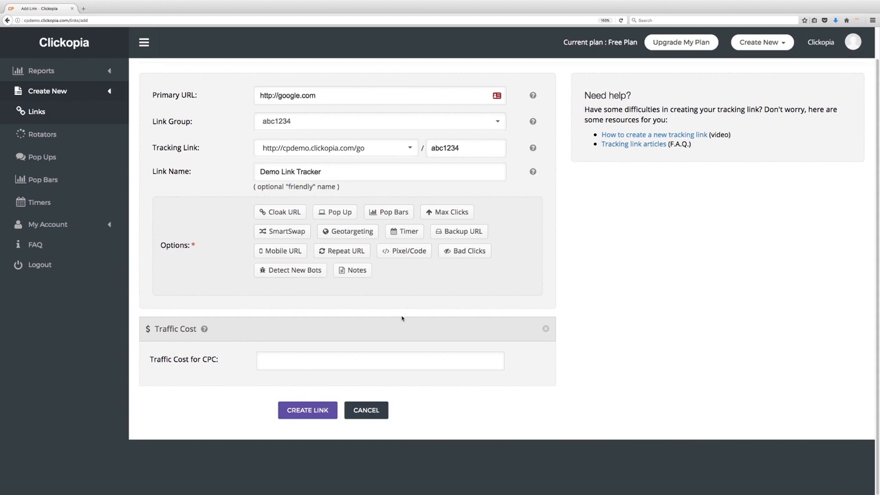
Set the link's traffic cost for CPC to 0.25
{"action": "left_click", "coordinate": [357, 359]}
{"action": "type", "text": ".25"}
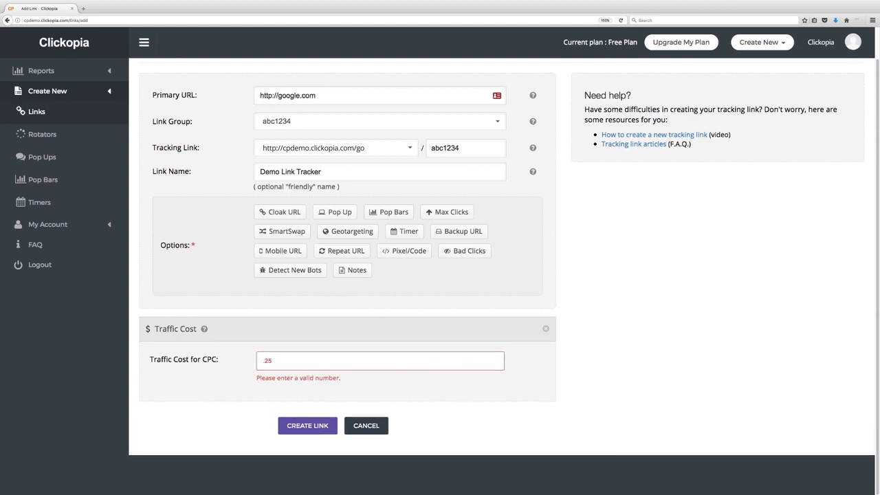
{"action": "double_click", "coordinate": [267, 360]}
{"action": "left_click", "coordinate": [264, 360]}
{"action": "type", "text": "0"}
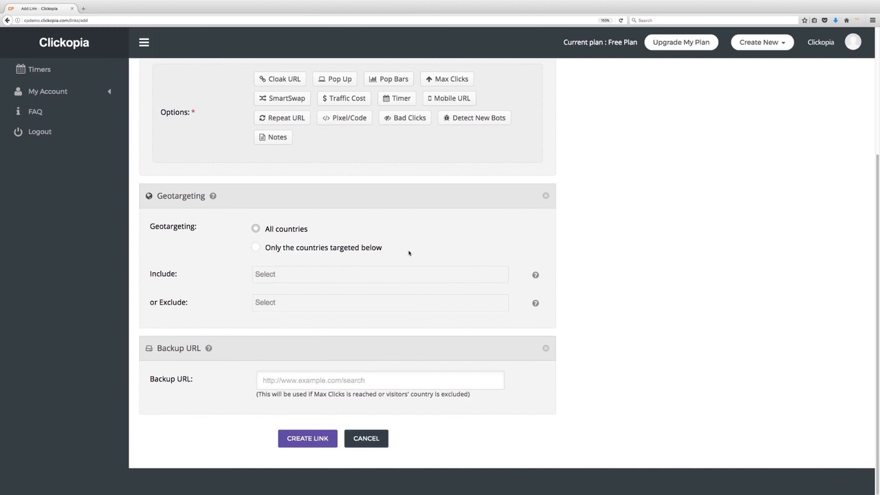
Restrict geotargeting to only the targeted countries and include United States
{"action": "left_click", "coordinate": [286, 247]}
{"action": "left_click", "coordinate": [266, 275]}
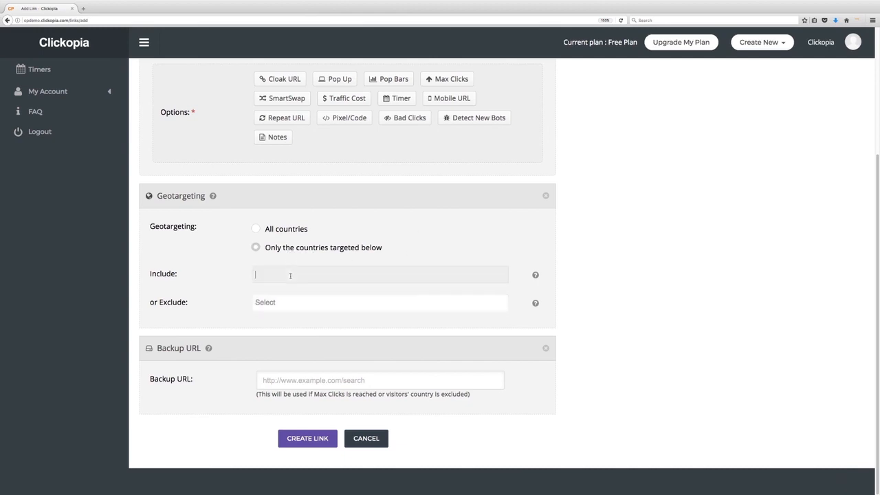
{"action": "type", "text": "united"}
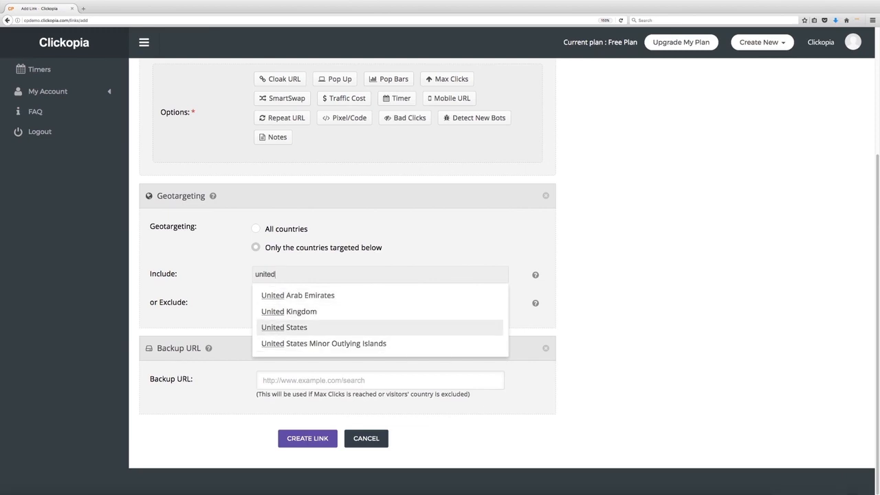
{"action": "left_click", "coordinate": [426, 327]}
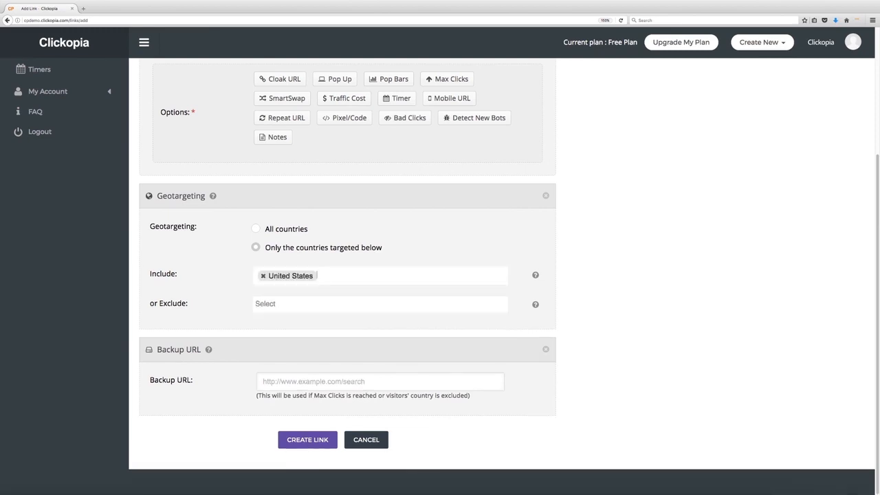
{"action": "left_click", "coordinate": [301, 382]}
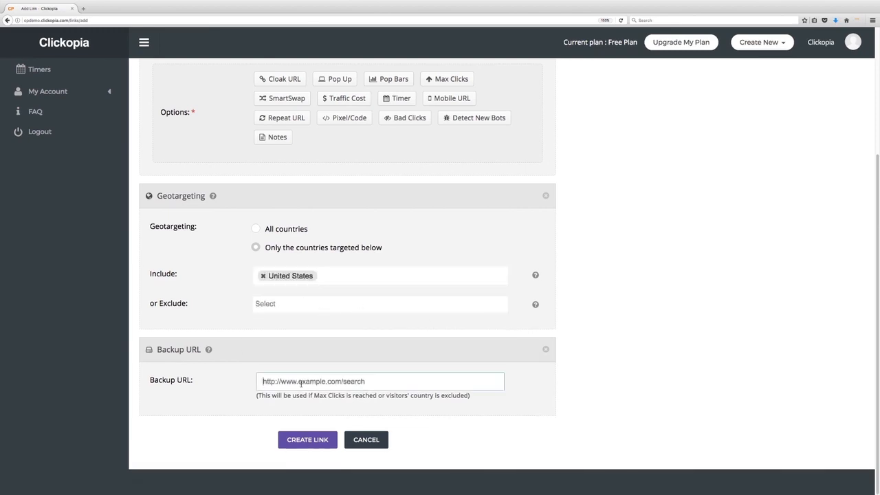
{"action": "type", "text": "http://yah"}
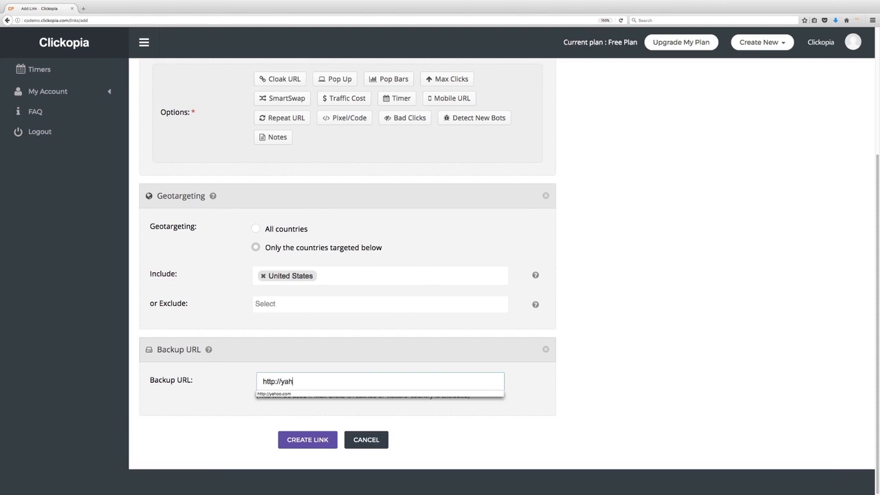
{"action": "type", "text": "oo.com"}
{"action": "scroll", "coordinate": [303, 384], "scroll_direction": "up", "scroll_amount": 4}
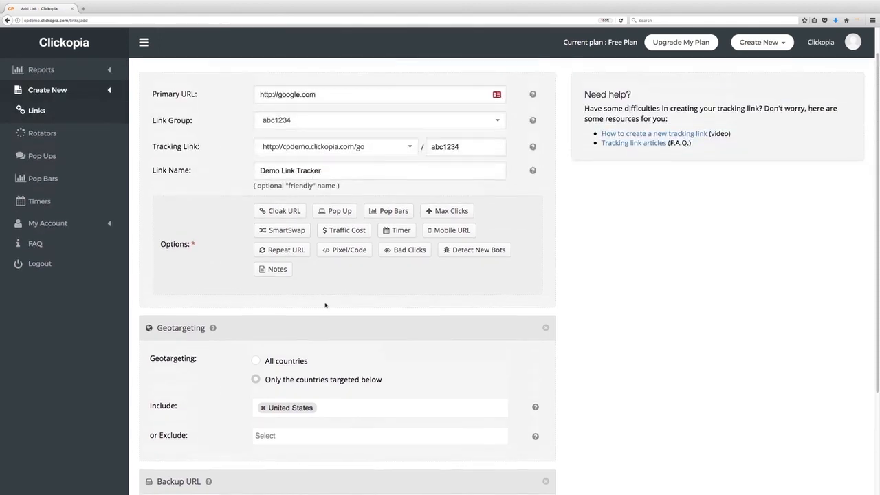
{"action": "scroll", "coordinate": [384, 202], "scroll_direction": "down", "scroll_amount": 4}
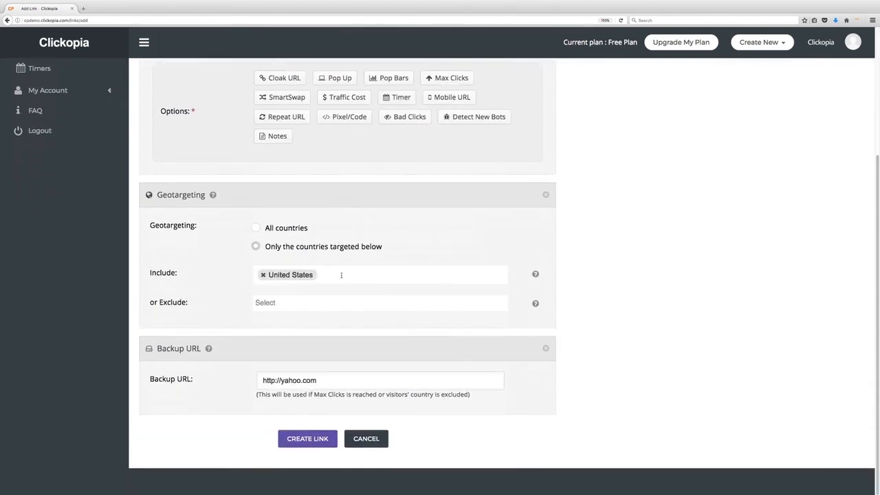
{"action": "scroll", "coordinate": [341, 275], "scroll_direction": "up", "scroll_amount": 3}
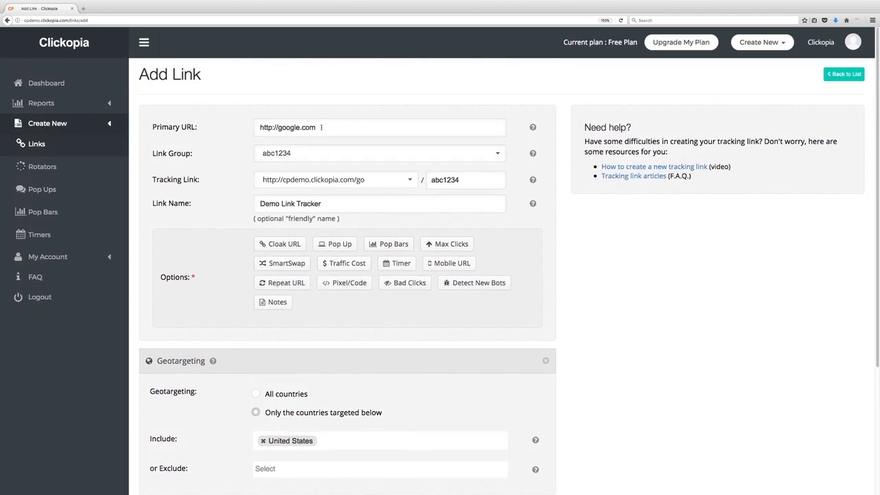
{"action": "scroll", "coordinate": [321, 127], "scroll_direction": "down", "scroll_amount": 5}
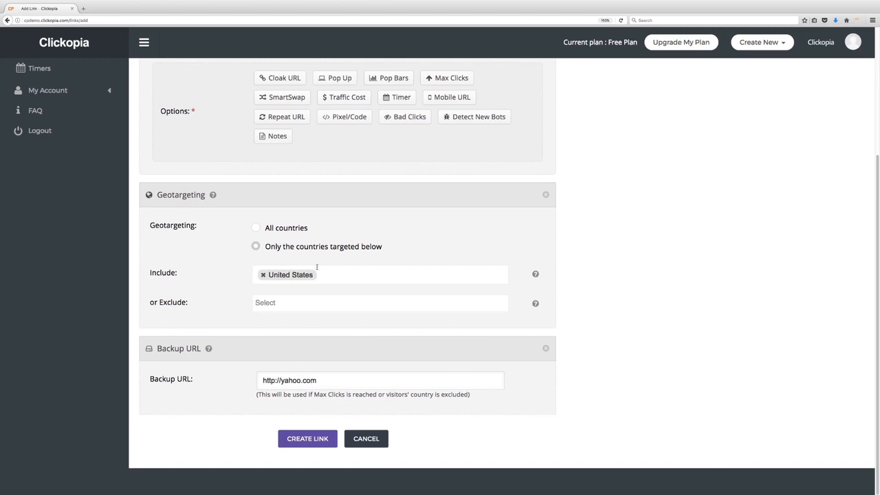
Set geotargeting back to all countries and remove the Geotargeting and Backup URL options from the link
{"action": "left_click", "coordinate": [256, 230]}
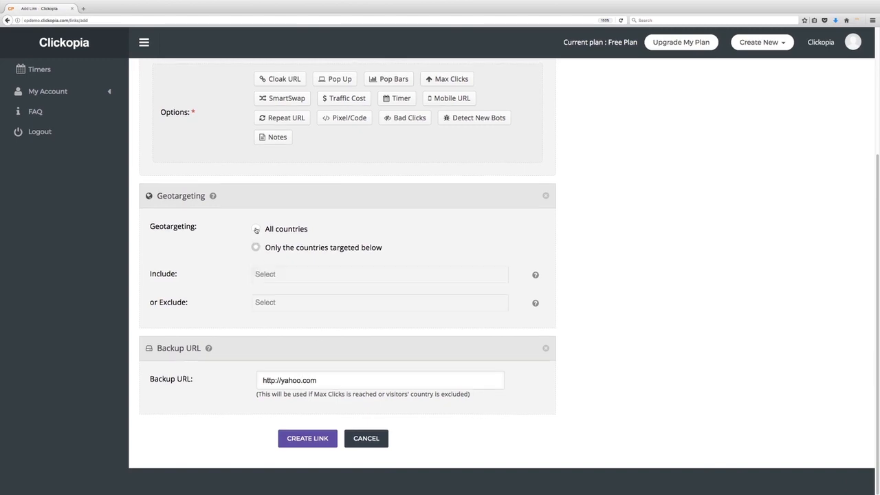
{"action": "left_click", "coordinate": [544, 196]}
{"action": "left_click", "coordinate": [545, 361]}
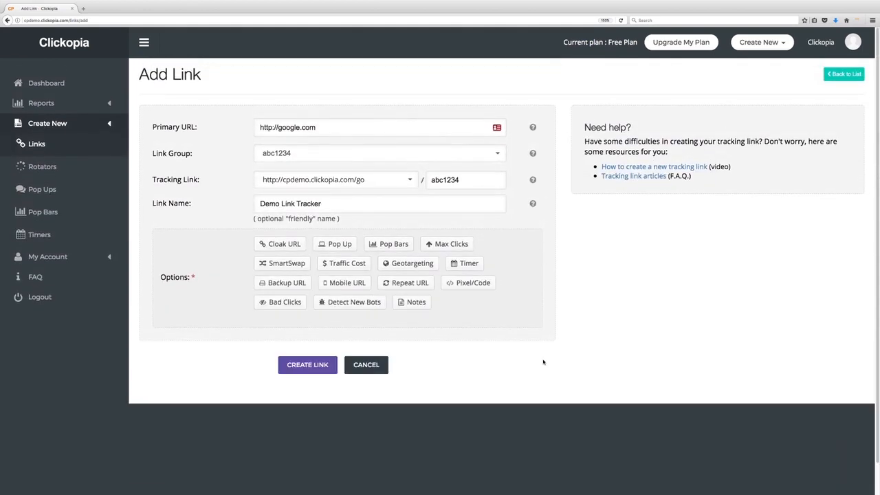
Add the Timer option, switch cloaking on and off again, and check the available timers
{"action": "left_click", "coordinate": [467, 264]}
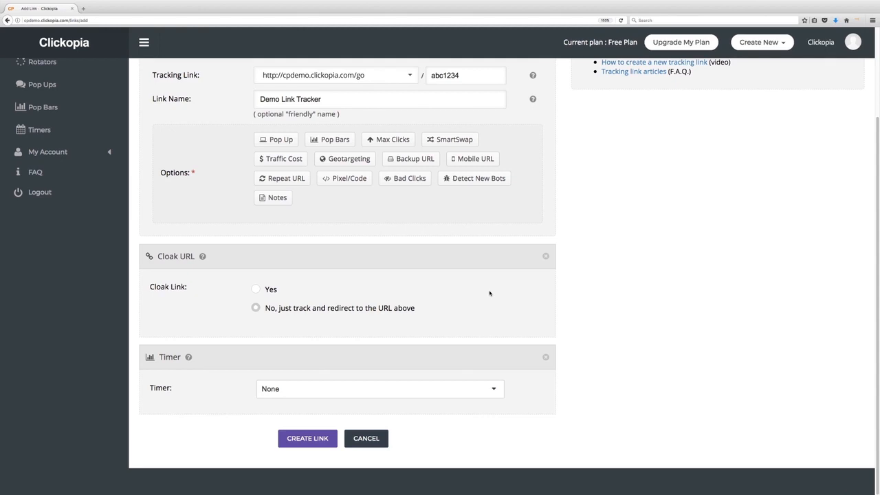
{"action": "left_click", "coordinate": [257, 289]}
{"action": "left_click", "coordinate": [256, 308]}
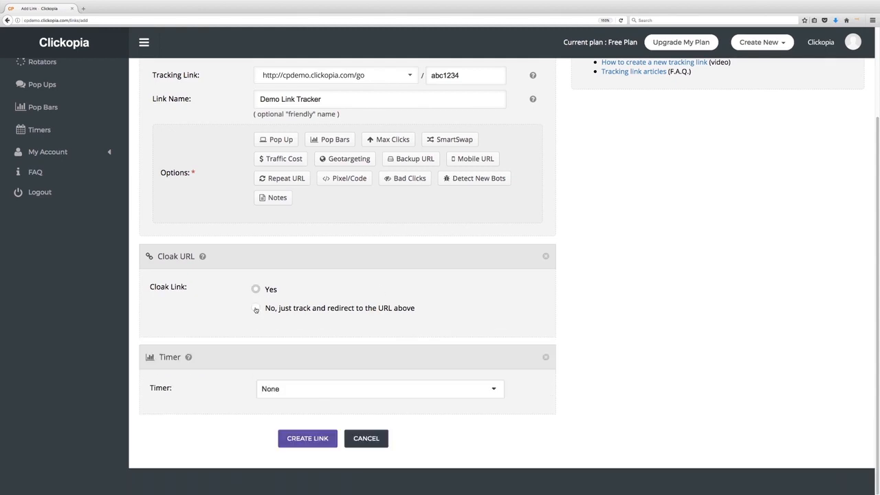
{"action": "left_click", "coordinate": [291, 391]}
{"action": "left_click", "coordinate": [349, 393]}
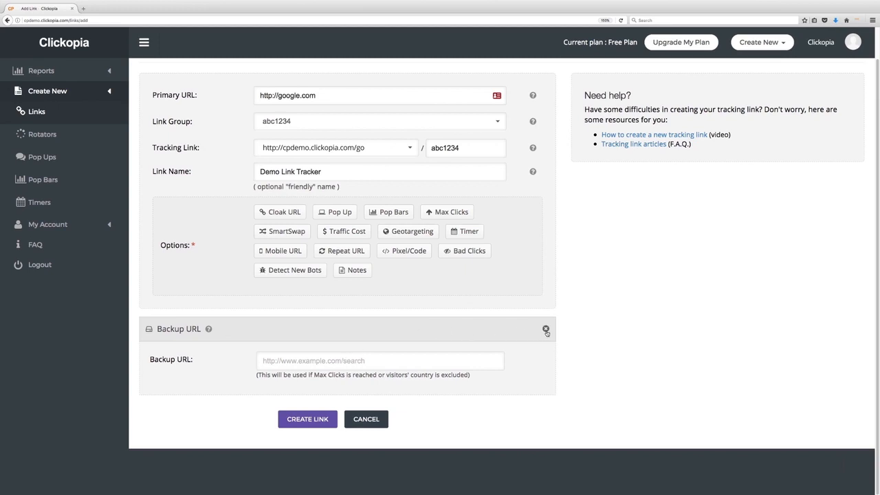
Remove the Backup URL option from the link, and add and remove the Mobile URL option
{"action": "left_click", "coordinate": [546, 329]}
{"action": "left_click", "coordinate": [355, 288]}
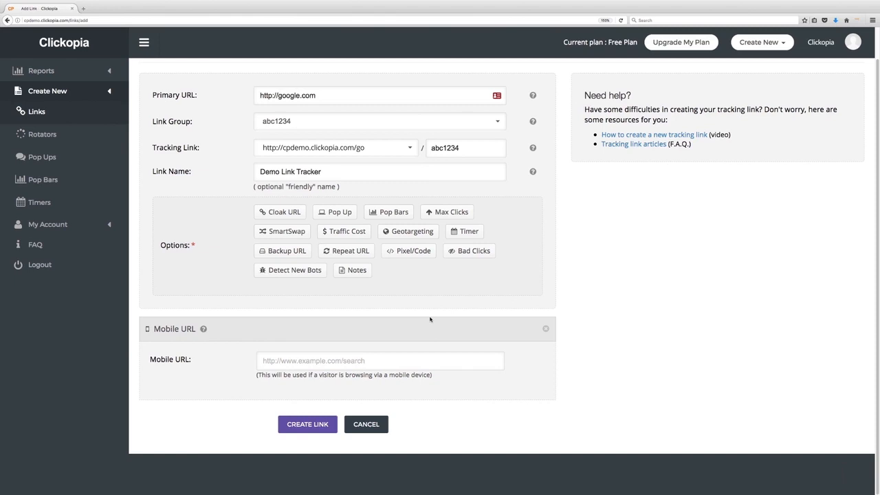
{"action": "left_click", "coordinate": [544, 329]}
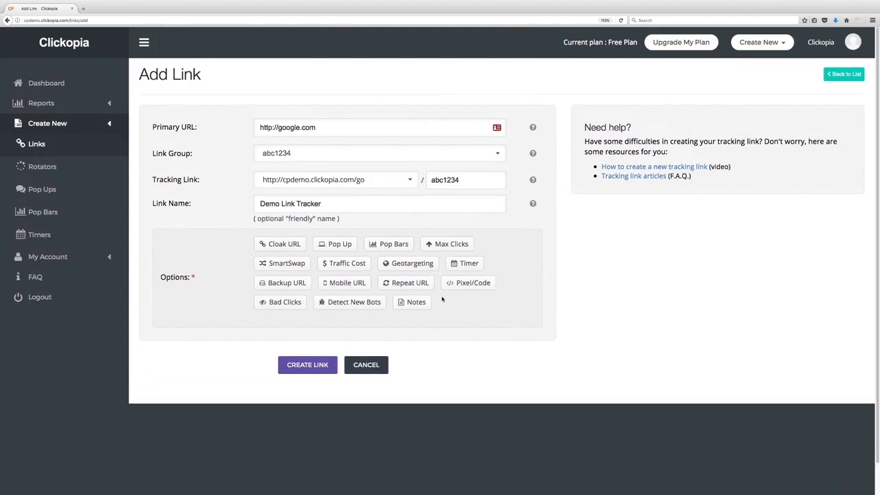
Add the Repeat URL option to look at its settings and remove it again
{"action": "left_click", "coordinate": [412, 282]}
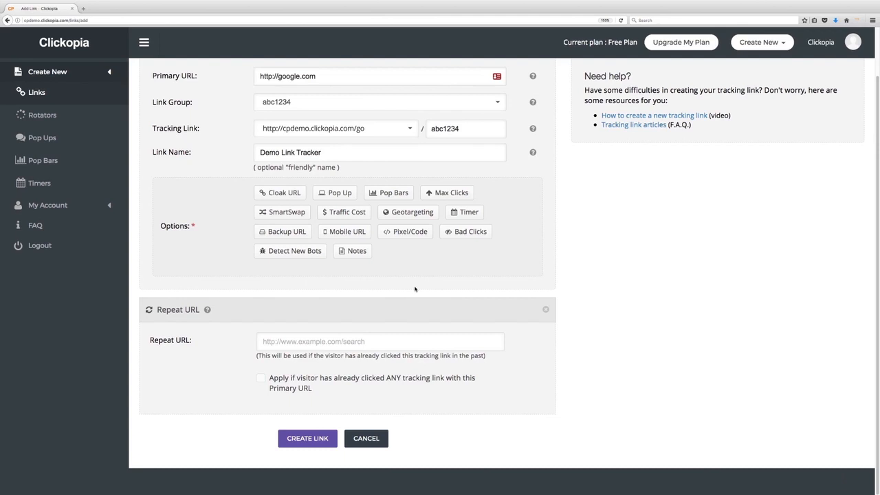
{"action": "left_click", "coordinate": [376, 336]}
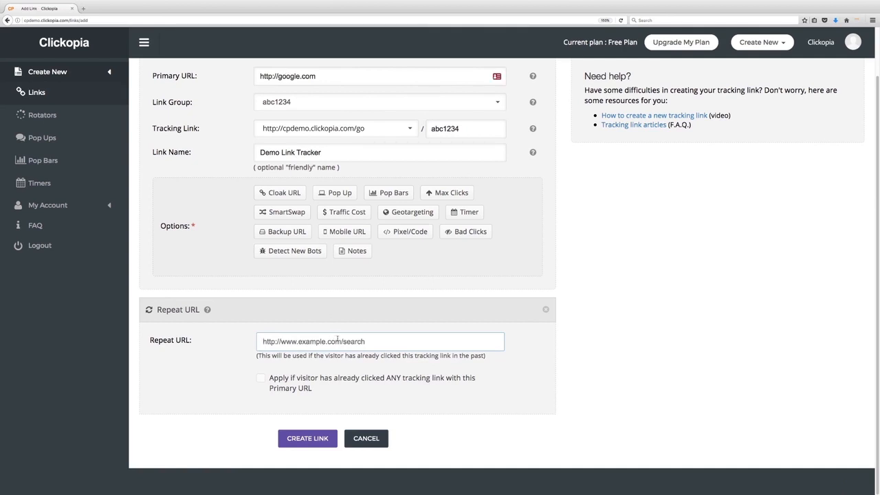
{"action": "left_click", "coordinate": [545, 310]}
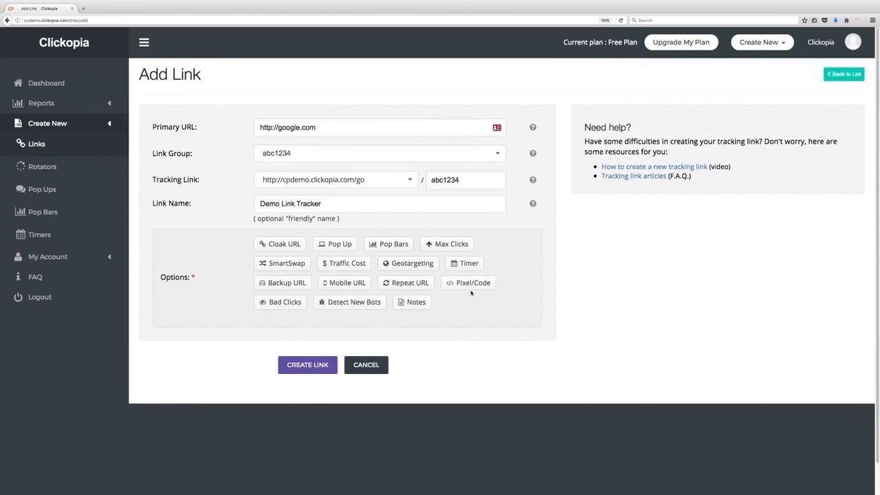
Add the Pixel/Code option and toggle Create Dynamic Affiliate Link on and off
{"action": "left_click", "coordinate": [455, 283]}
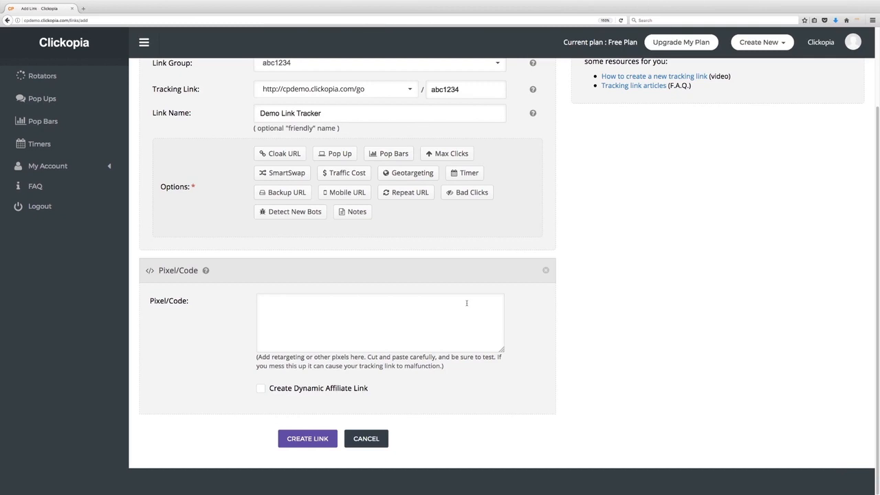
{"action": "left_click", "coordinate": [263, 389]}
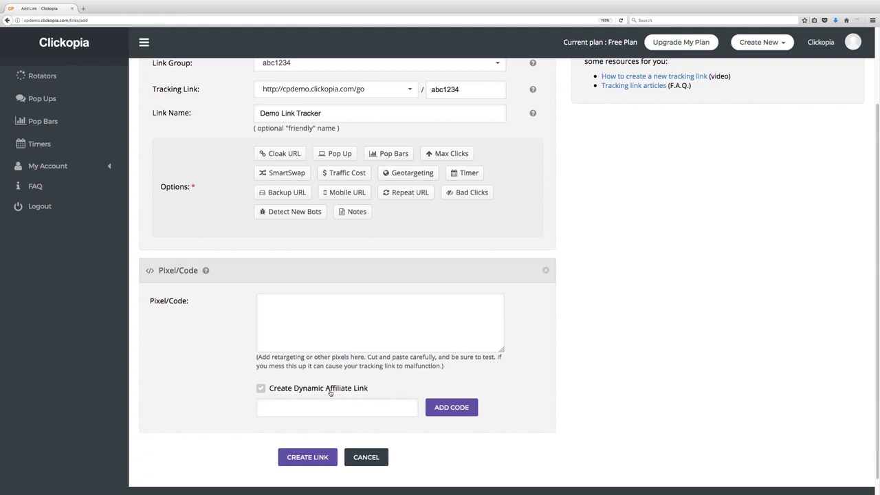
{"action": "left_click", "coordinate": [331, 393]}
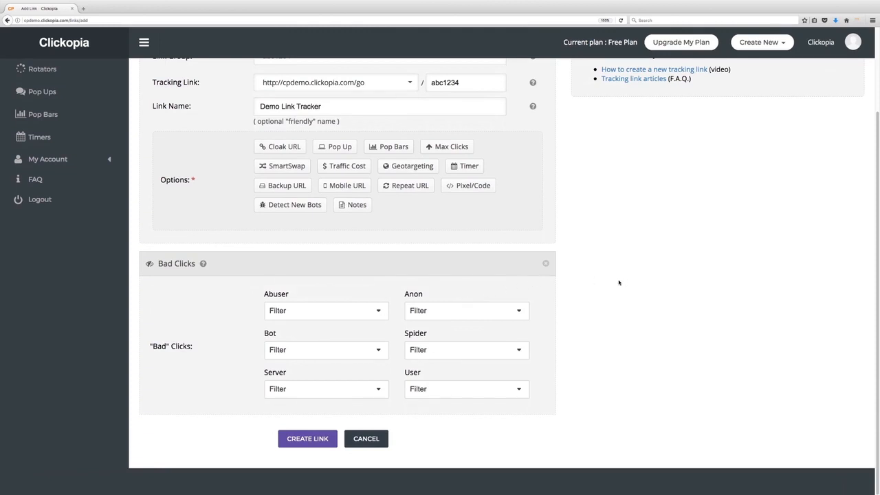
Check the handling choices for Abuser and User bad clicks and remove the Bad Clicks option
{"action": "left_click", "coordinate": [351, 309]}
{"action": "left_click", "coordinate": [351, 310]}
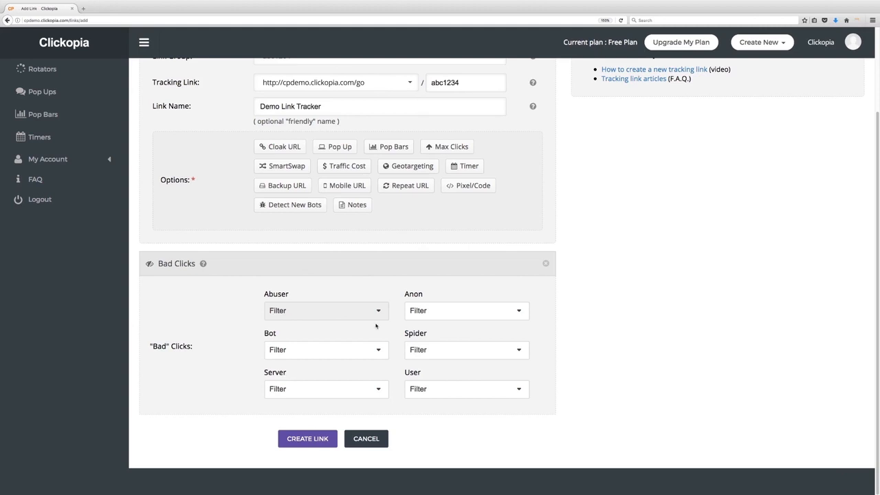
{"action": "left_click", "coordinate": [485, 395]}
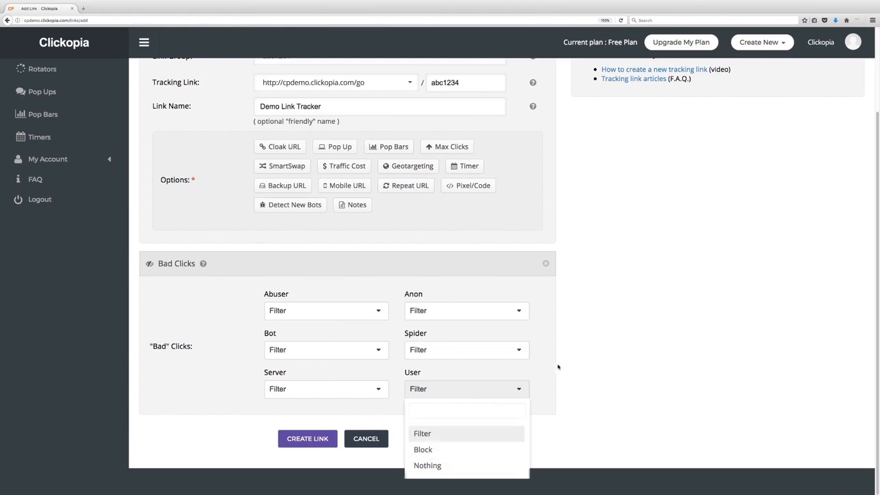
{"action": "left_click", "coordinate": [543, 311]}
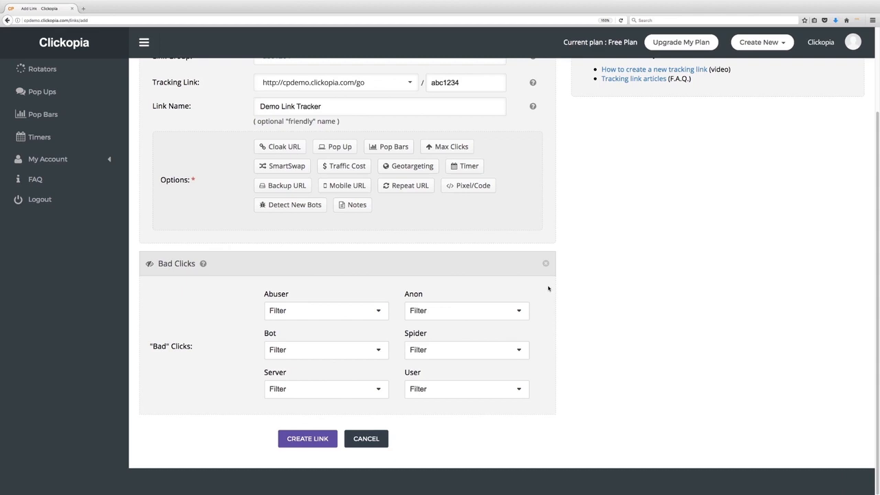
{"action": "left_click", "coordinate": [545, 263]}
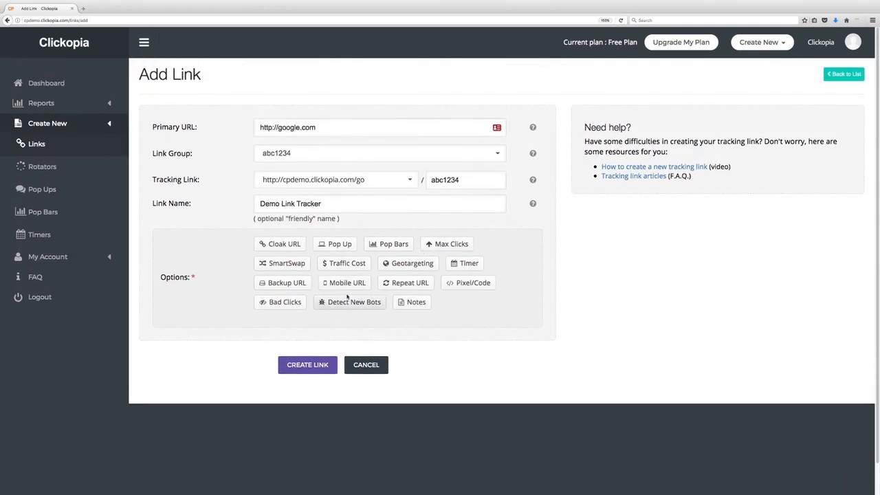
Try out the Detect New Bots and Notes options in turn, entering and clearing sample text in the notes, and remove both
{"action": "left_click", "coordinate": [350, 297]}
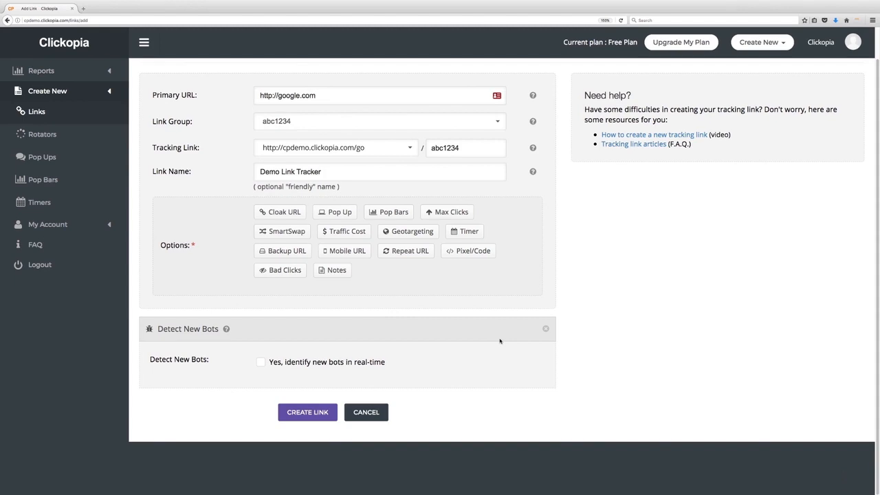
{"action": "left_click", "coordinate": [546, 328]}
{"action": "left_click", "coordinate": [415, 415]}
{"action": "left_click", "coordinate": [413, 350]}
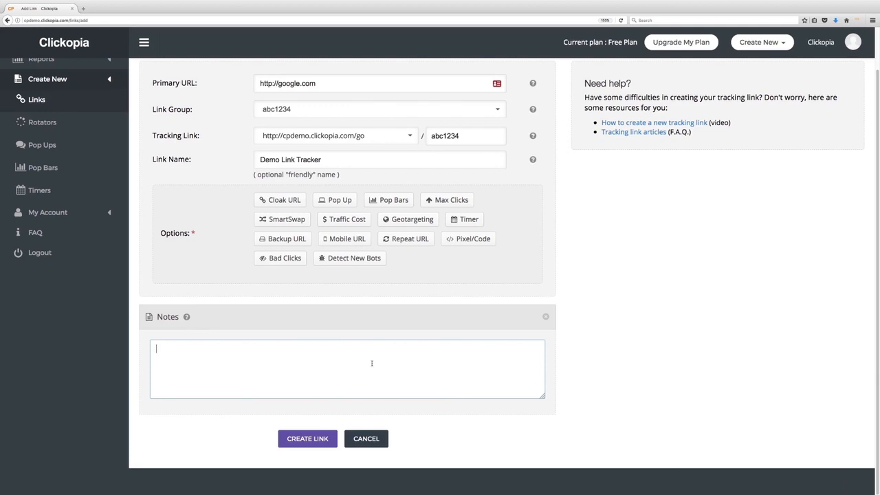
{"action": "type", "text": "kejtejtjvqt"}
{"action": "key", "text": "super+a"}
{"action": "key", "text": "BackSpace"}
{"action": "left_click", "coordinate": [546, 317]}
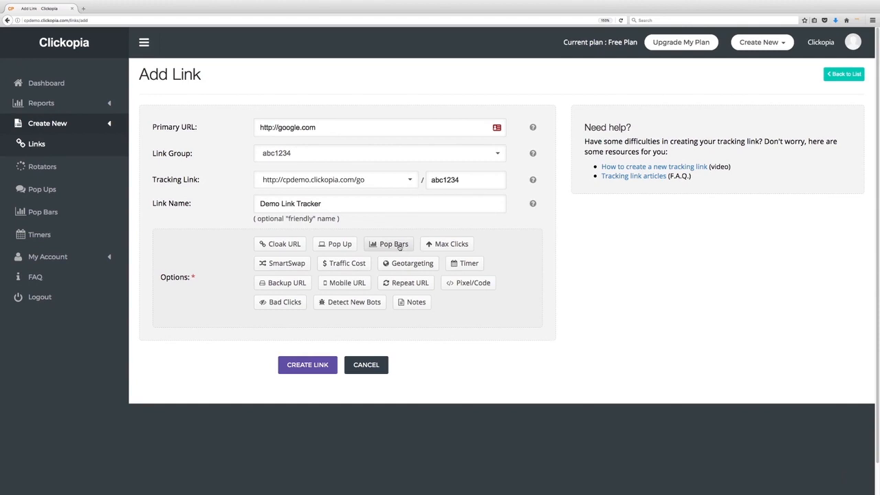
Add the Cloak URL, Geotargeting, Mobile URL and Traffic Cost options together and review their combined sections
{"action": "left_click", "coordinate": [280, 244]}
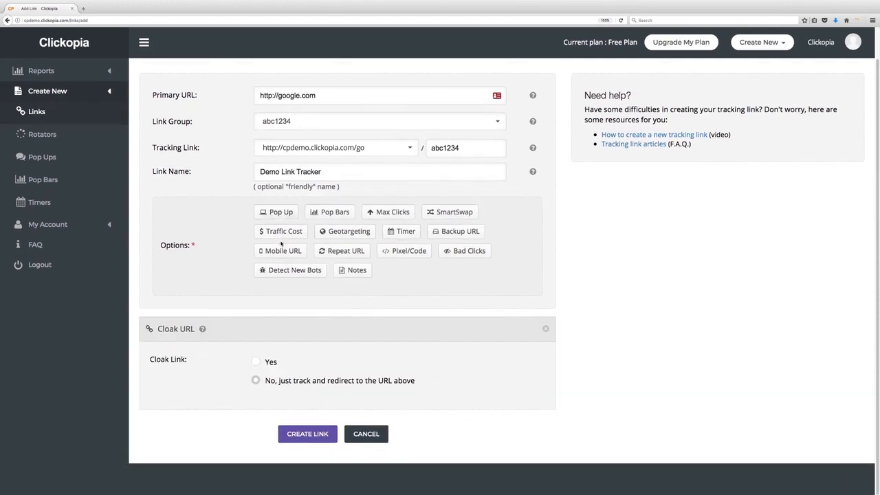
{"action": "left_click", "coordinate": [369, 234]}
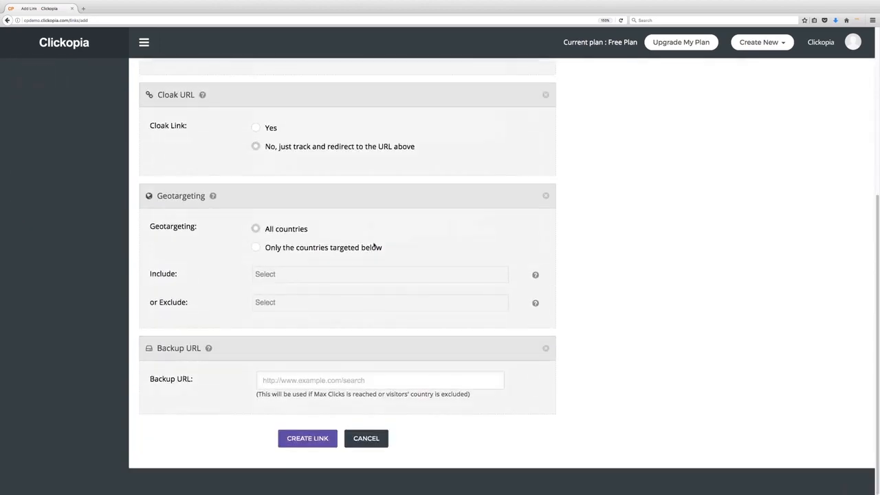
{"action": "scroll", "coordinate": [392, 263], "scroll_direction": "up", "scroll_amount": 5}
{"action": "left_click", "coordinate": [396, 268]}
{"action": "scroll", "coordinate": [471, 288], "scroll_direction": "up", "scroll_amount": 3}
{"action": "scroll", "coordinate": [471, 288], "scroll_direction": "up", "scroll_amount": 2}
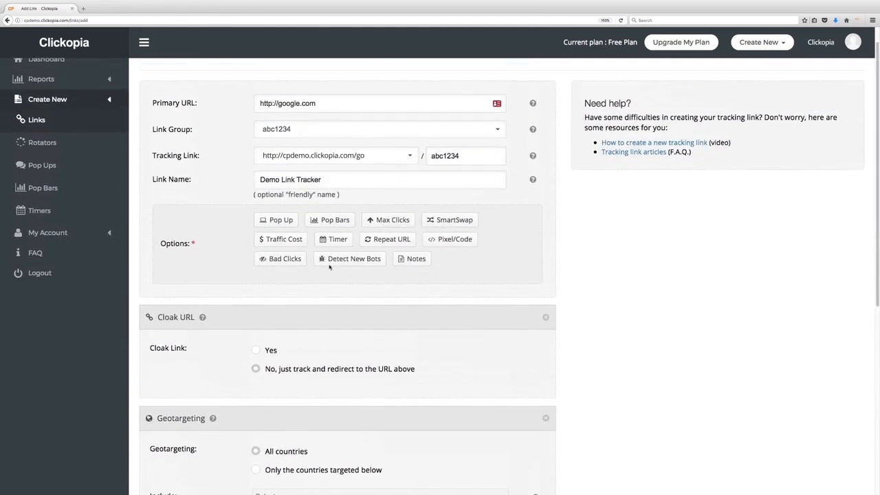
{"action": "left_click", "coordinate": [289, 242]}
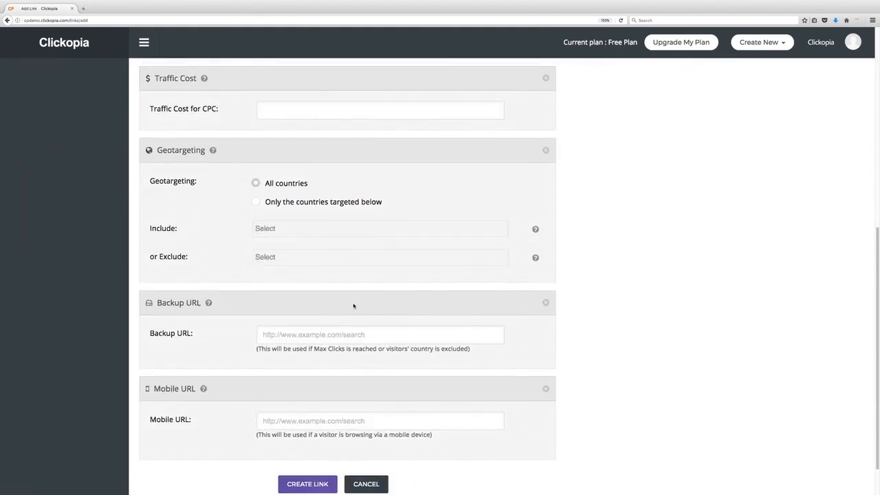
{"action": "scroll", "coordinate": [371, 275], "scroll_direction": "up", "scroll_amount": 3}
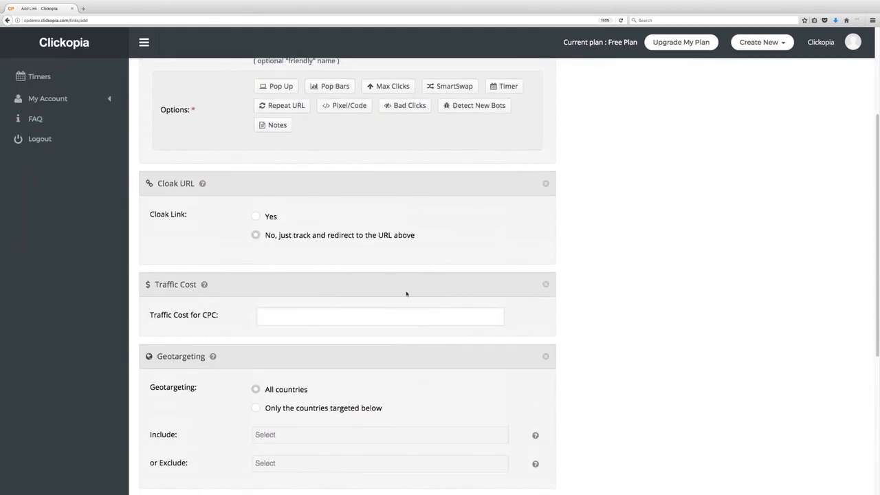
{"action": "scroll", "coordinate": [392, 282], "scroll_direction": "down", "scroll_amount": 4}
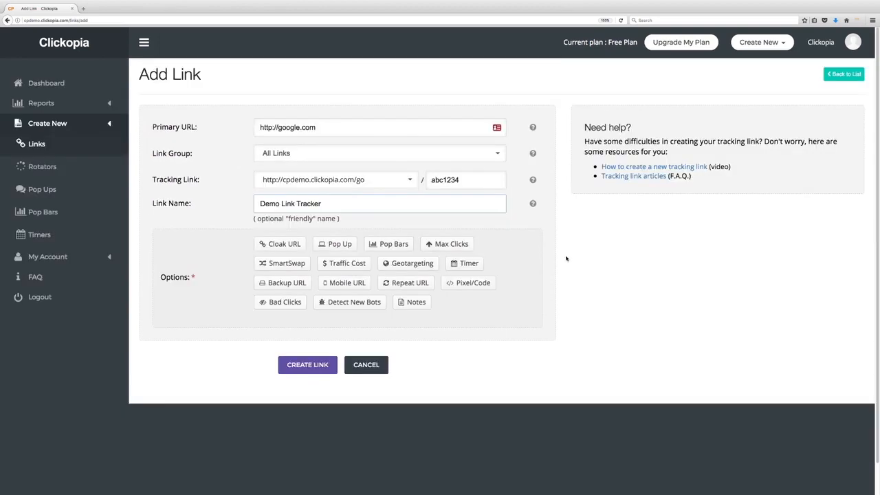
Create the Demo Link Tracker link, preview its destination page and close the preview
{"action": "left_click", "coordinate": [321, 366]}
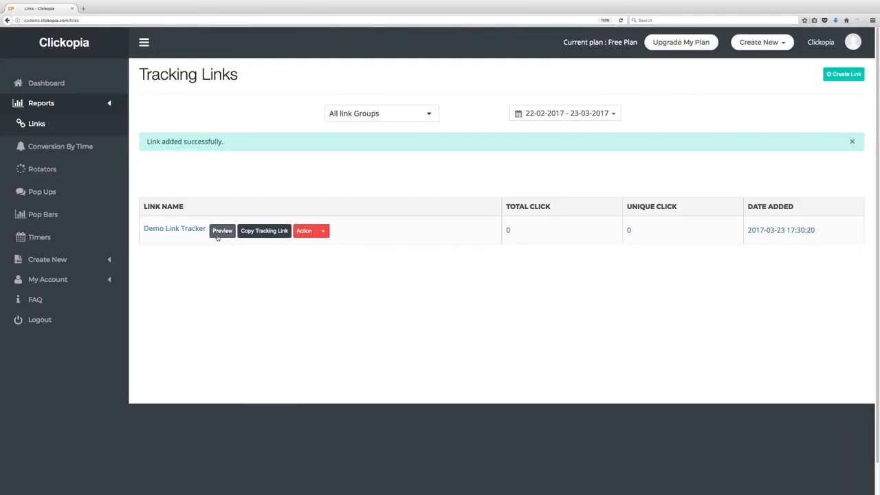
{"action": "left_click", "coordinate": [256, 233]}
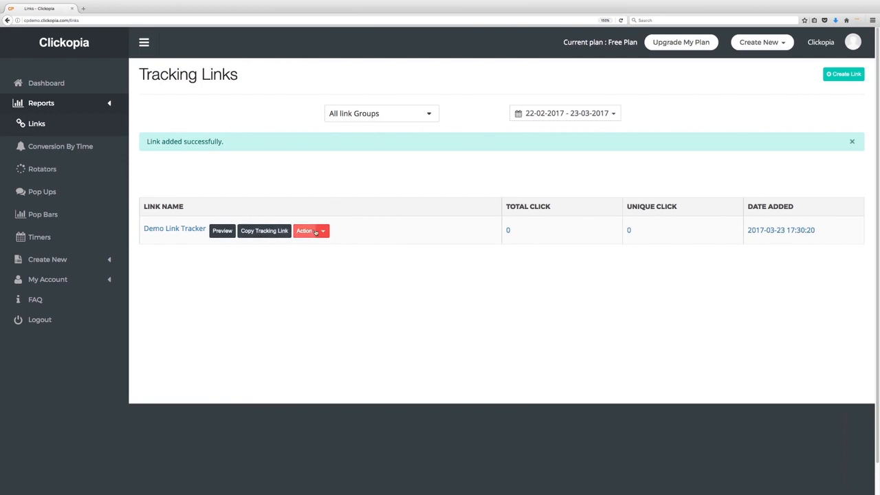
{"action": "left_click", "coordinate": [216, 232]}
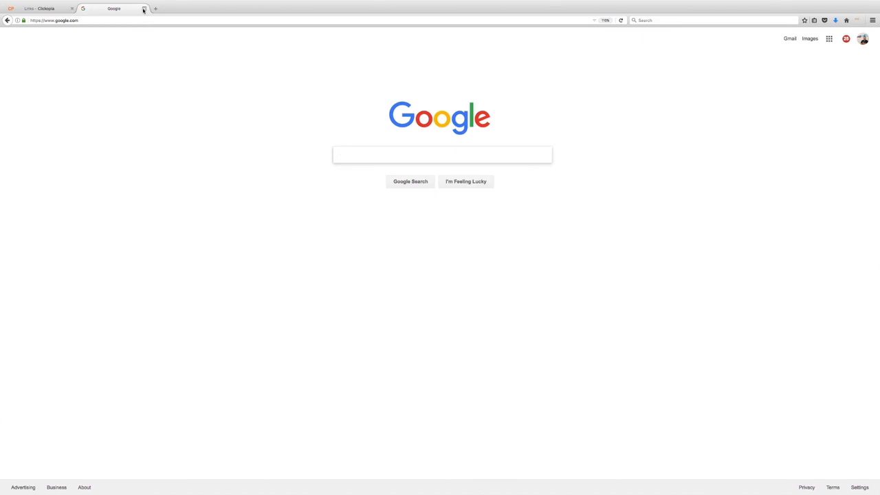
{"action": "left_click", "coordinate": [144, 9]}
Show the tracking URL of Demo Link Tracker, copy it to the clipboard and dismiss the dialog
{"action": "mouse_move", "coordinate": [249, 235]}
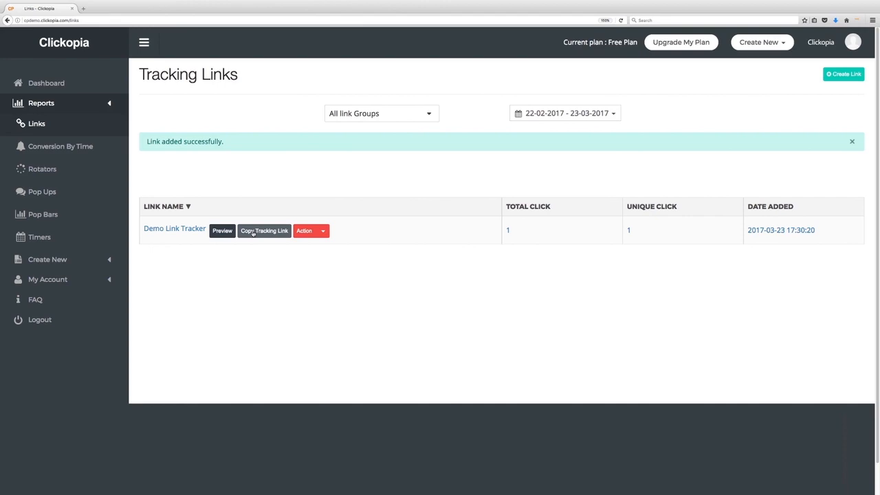
{"action": "left_click", "coordinate": [253, 233]}
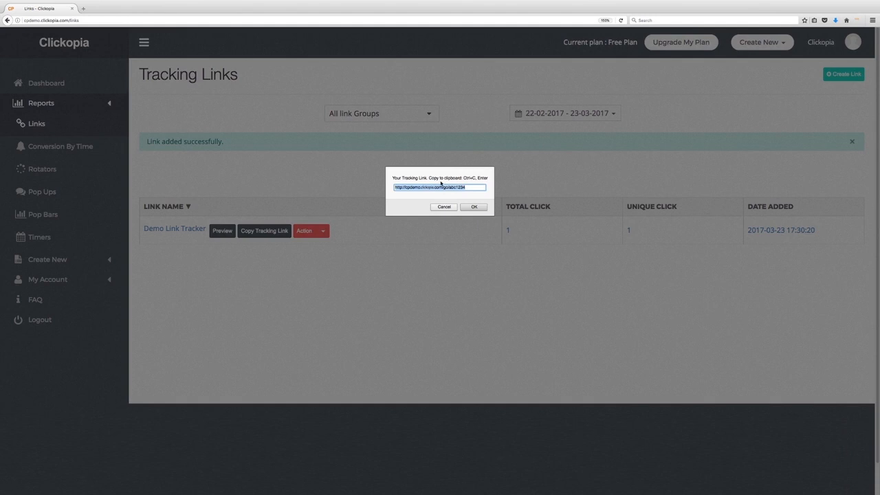
{"action": "right_click", "coordinate": [455, 183]}
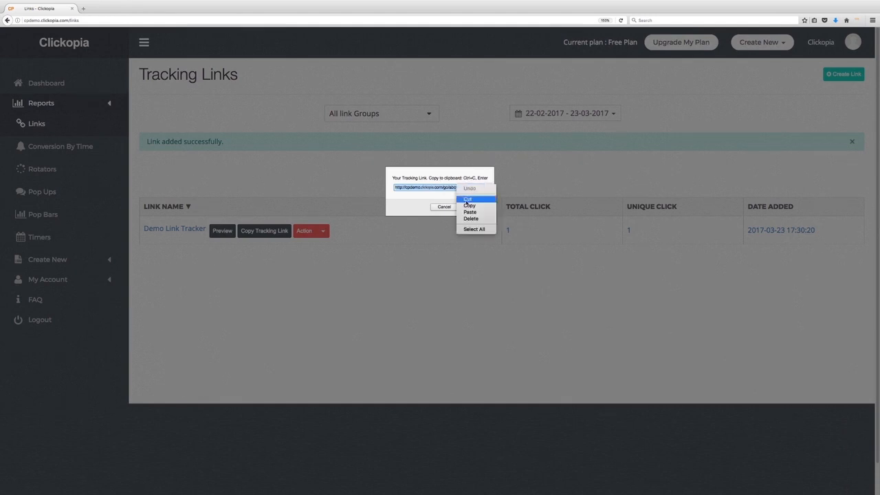
{"action": "left_click", "coordinate": [466, 202]}
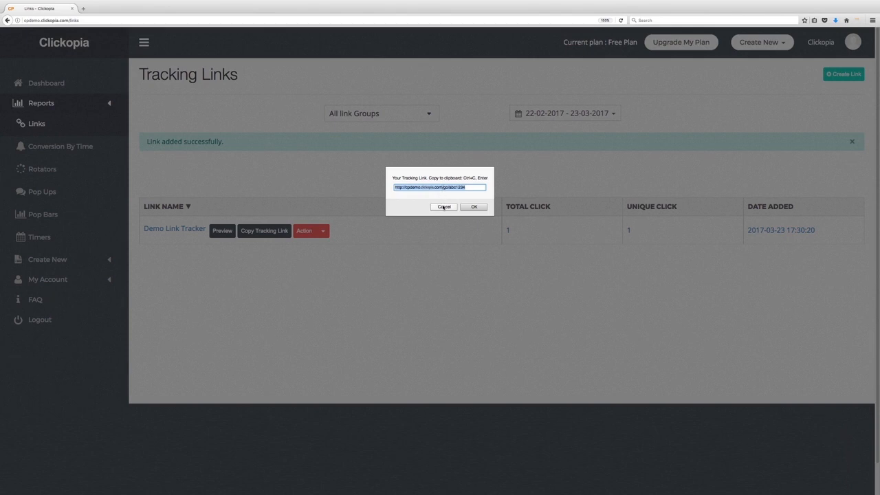
{"action": "left_click", "coordinate": [444, 207]}
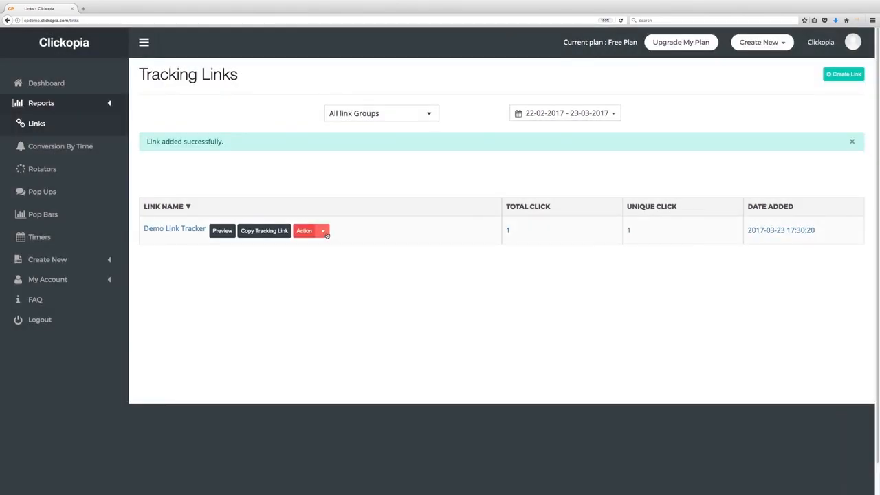
Review the actions available for Demo Link Tracker, such as conversion tracking, cloning, split testing and alerts
{"action": "left_click", "coordinate": [322, 231]}
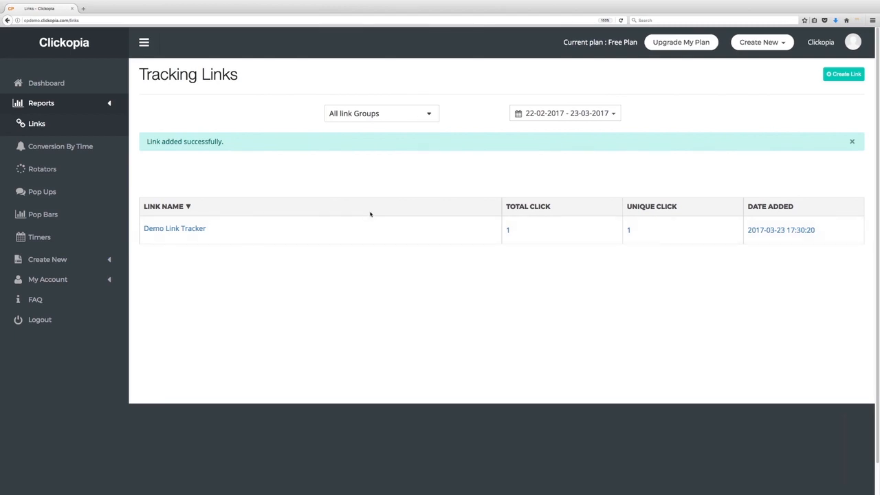
{"action": "mouse_move", "coordinate": [303, 231]}
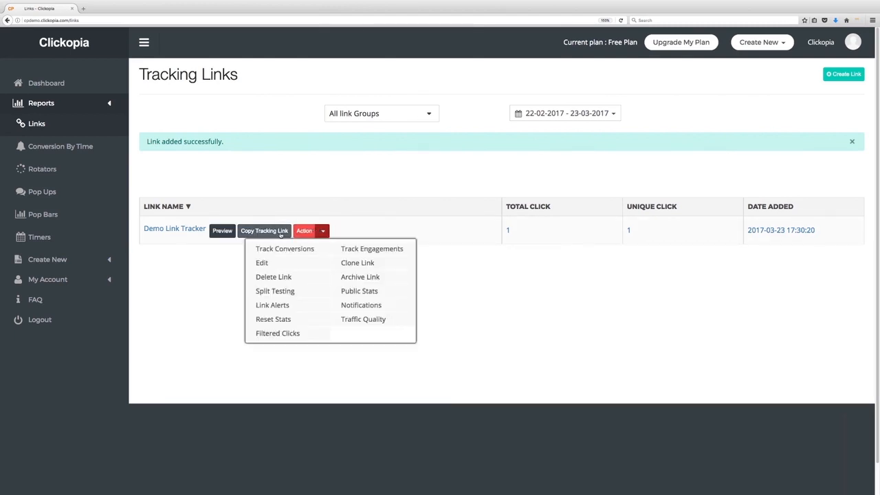